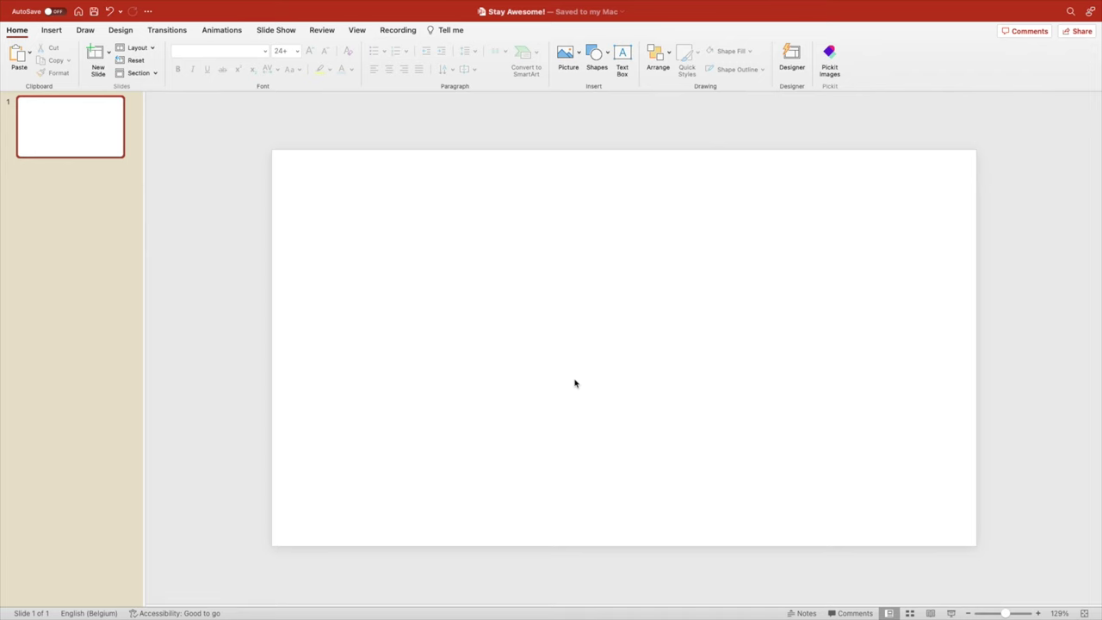
- Paste the copied Colosseum photo onto the blank slide and enlarge it to fill the whole slide
right_click(576, 383)
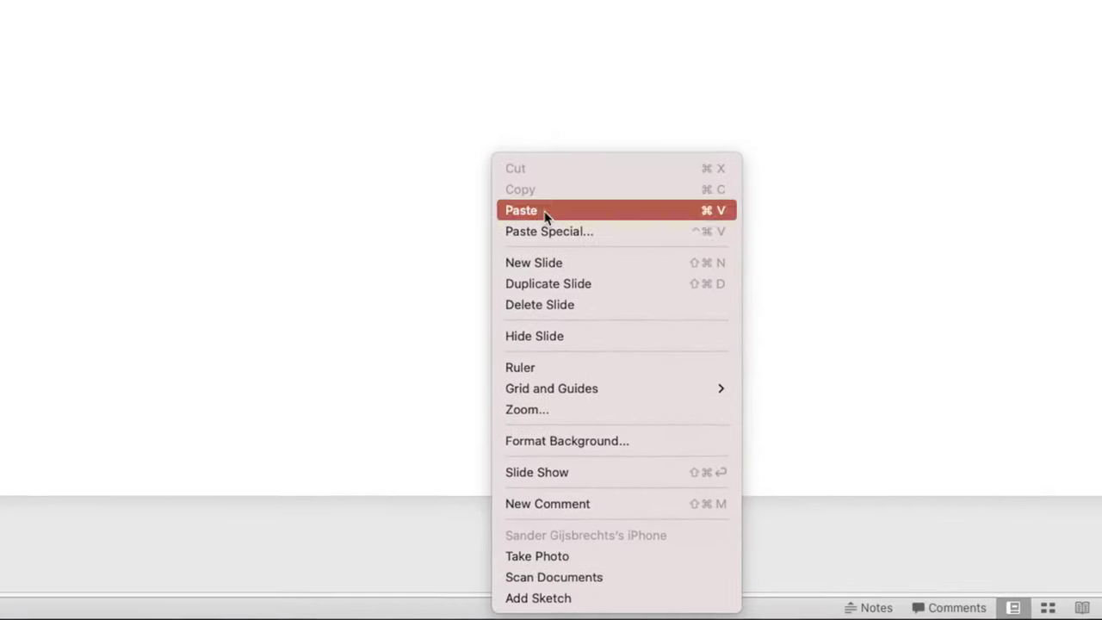
left_click(544, 211)
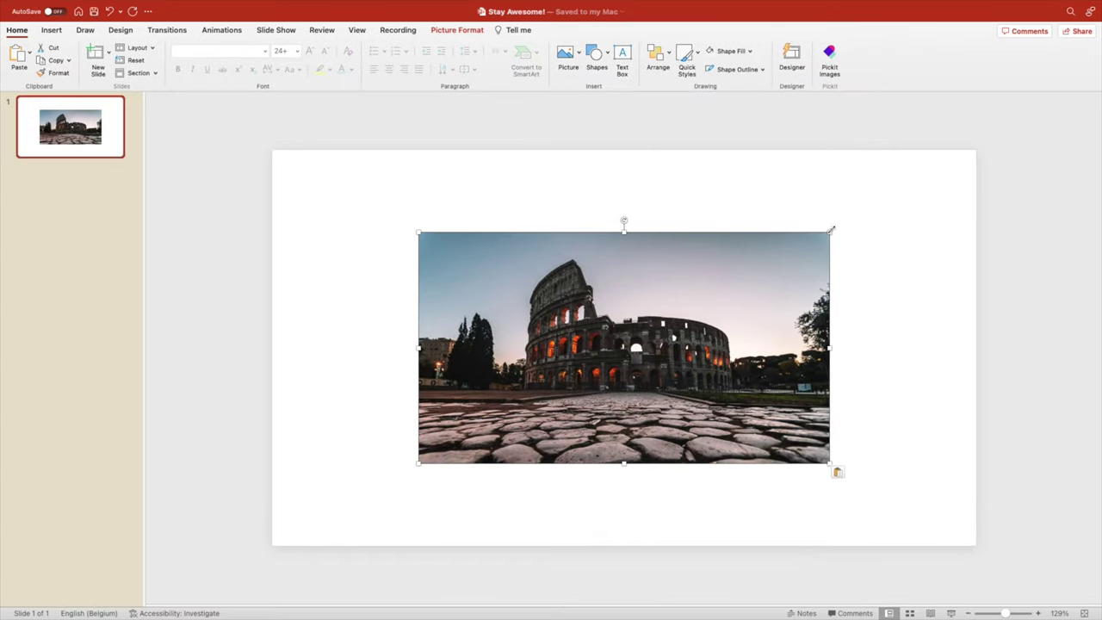
left_click_drag(831, 230, 975, 155)
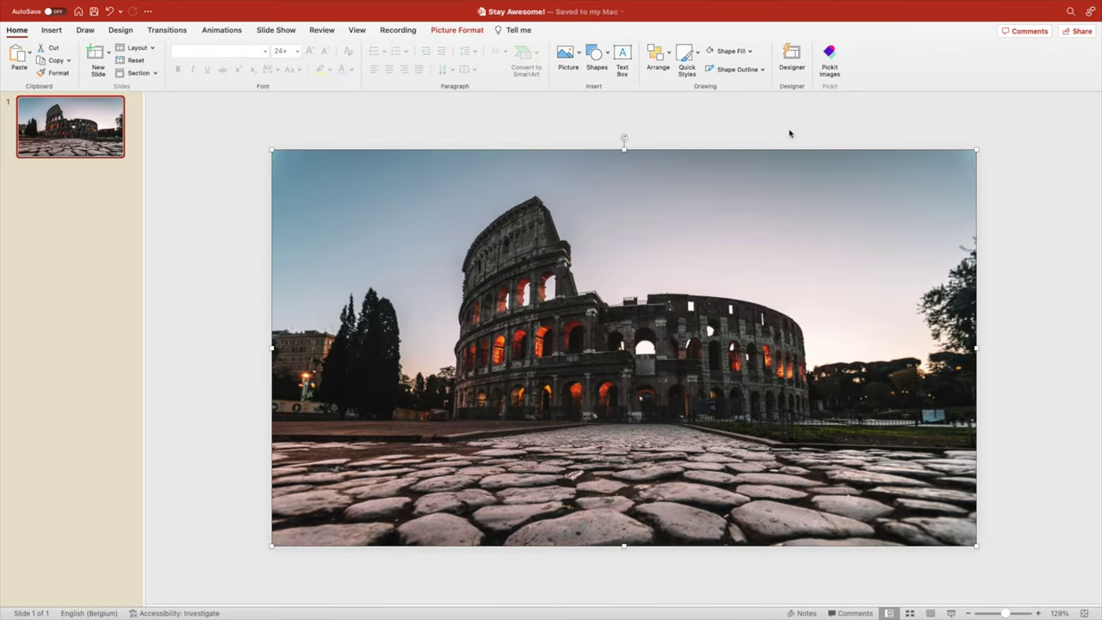
left_click(737, 145)
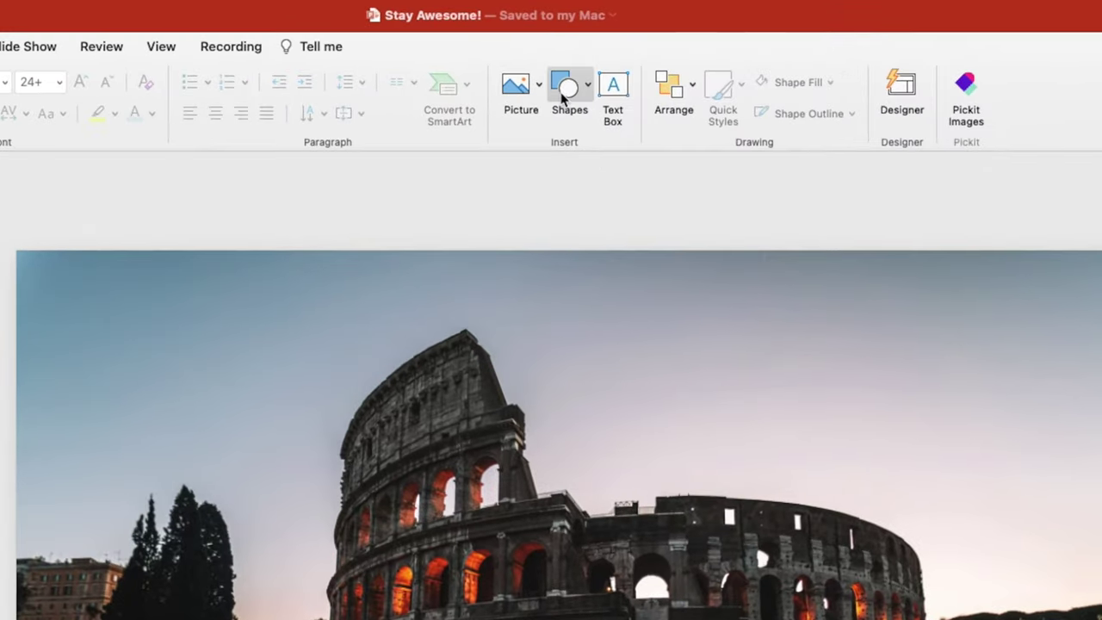
- Draw a rectangle over the photo covering the entire slide, about 33.86 cm wide and 19.05 cm high
left_click(596, 53)
left_click(696, 148)
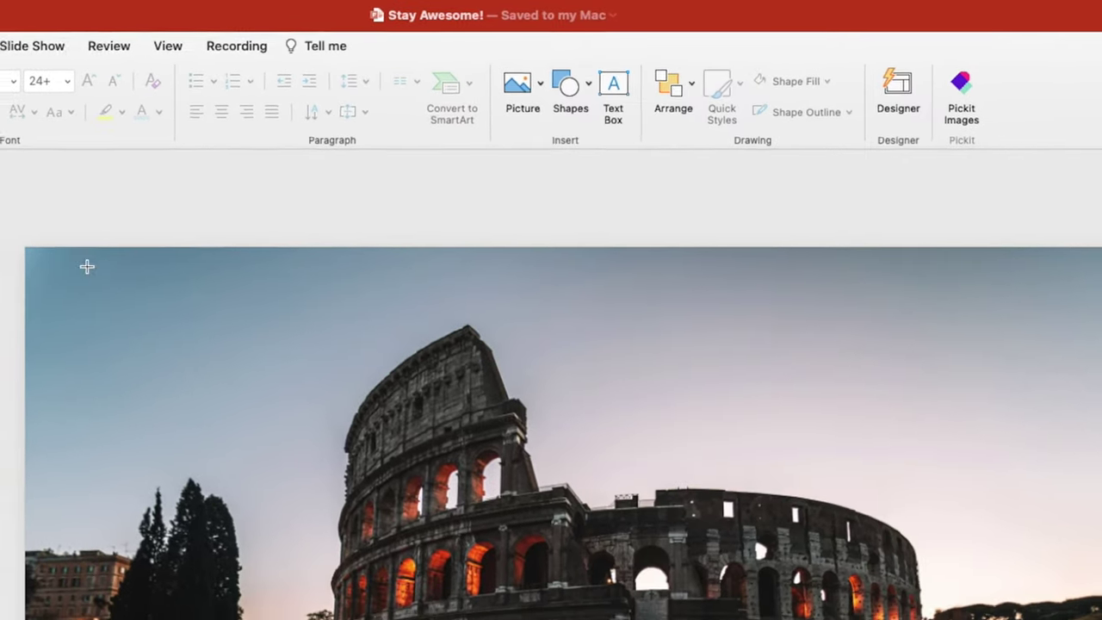
left_click_drag(14, 251, 367, 418)
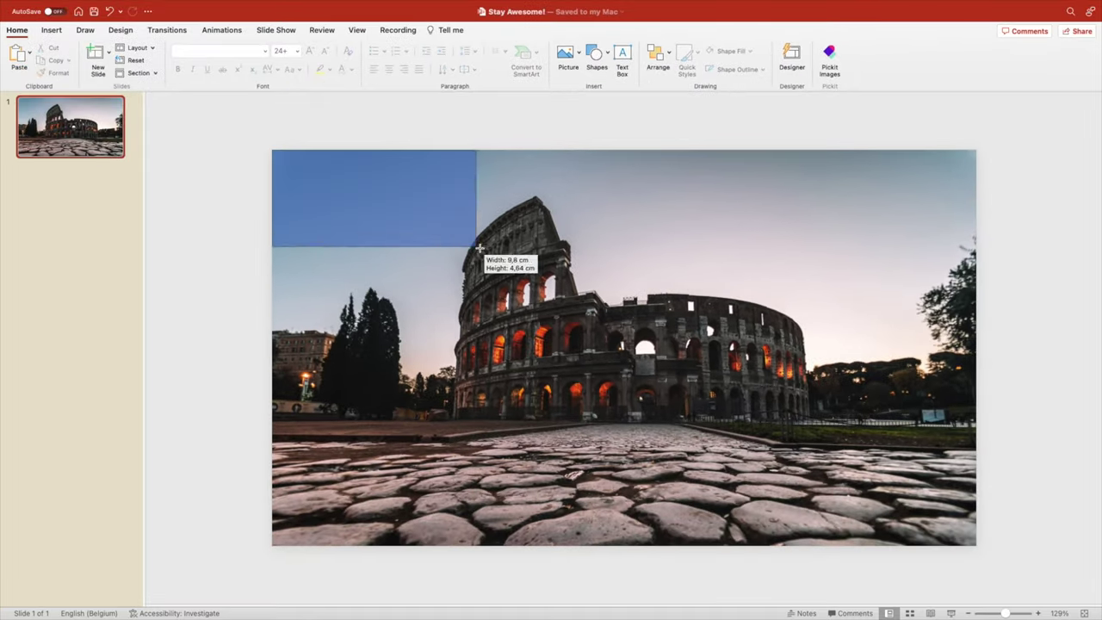
left_click_drag(479, 248, 976, 545)
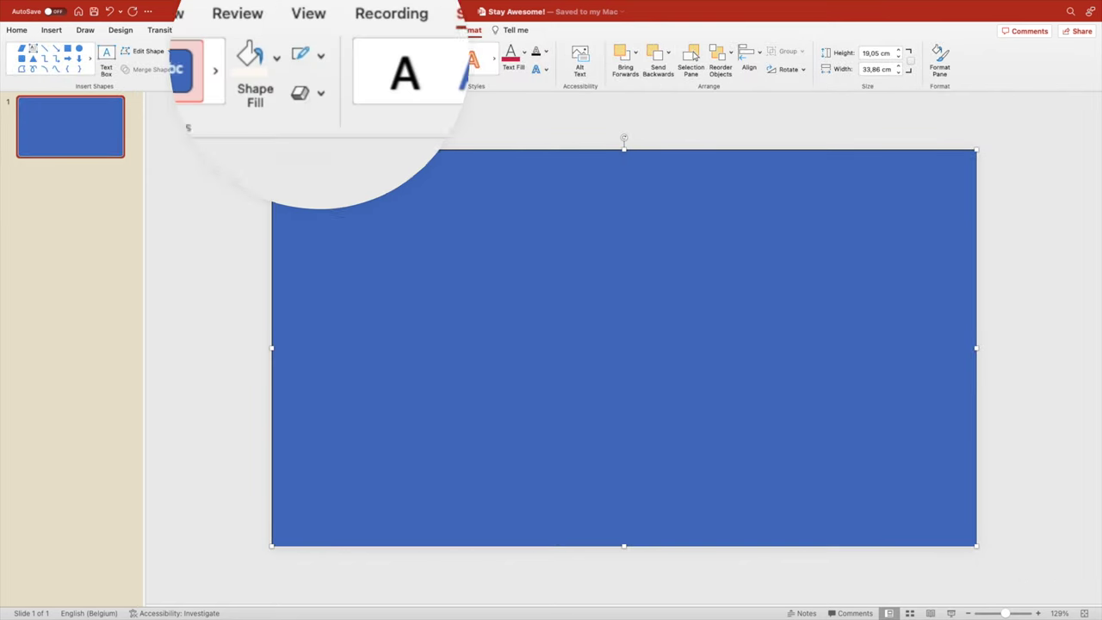
- Fill the rectangle with a pale pinkish cream colour and remove its outline
left_click(251, 66)
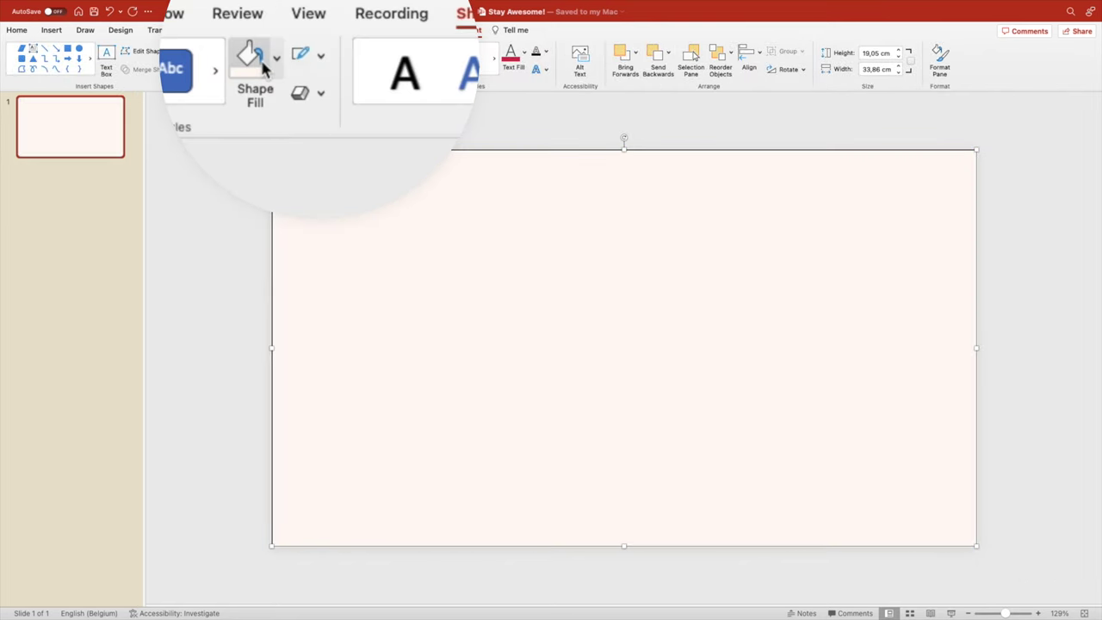
left_click(322, 61)
left_click(332, 100)
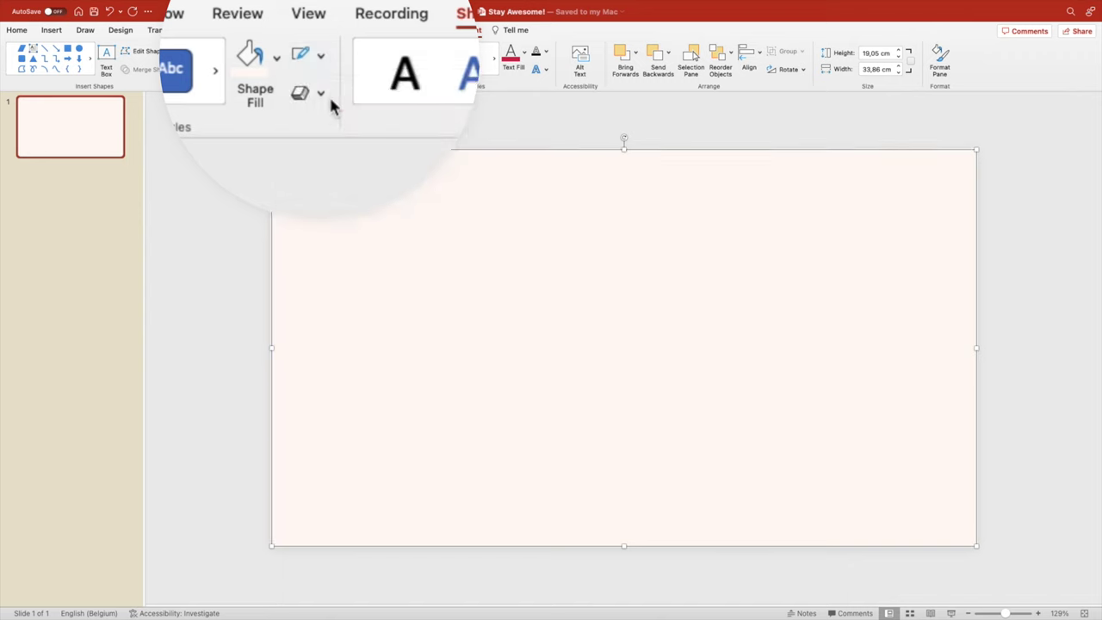
left_click(497, 148)
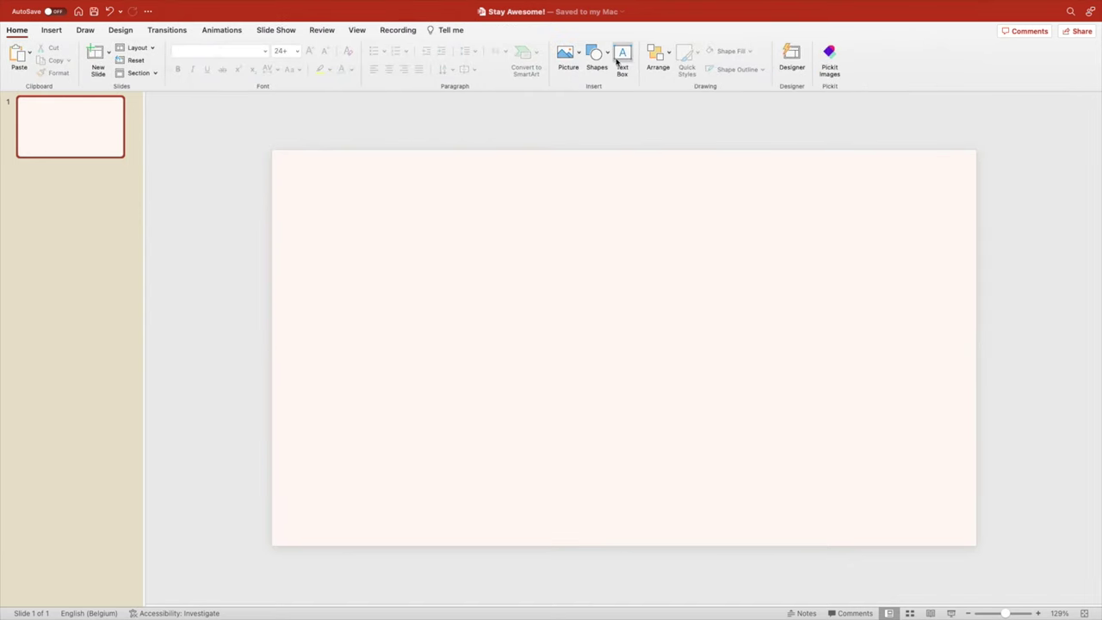
- Insert a wide text box reading ROME across the slide, formatted as centred Montserrat Black text
left_click_drag(374, 269, 893, 436)
type("ROME")
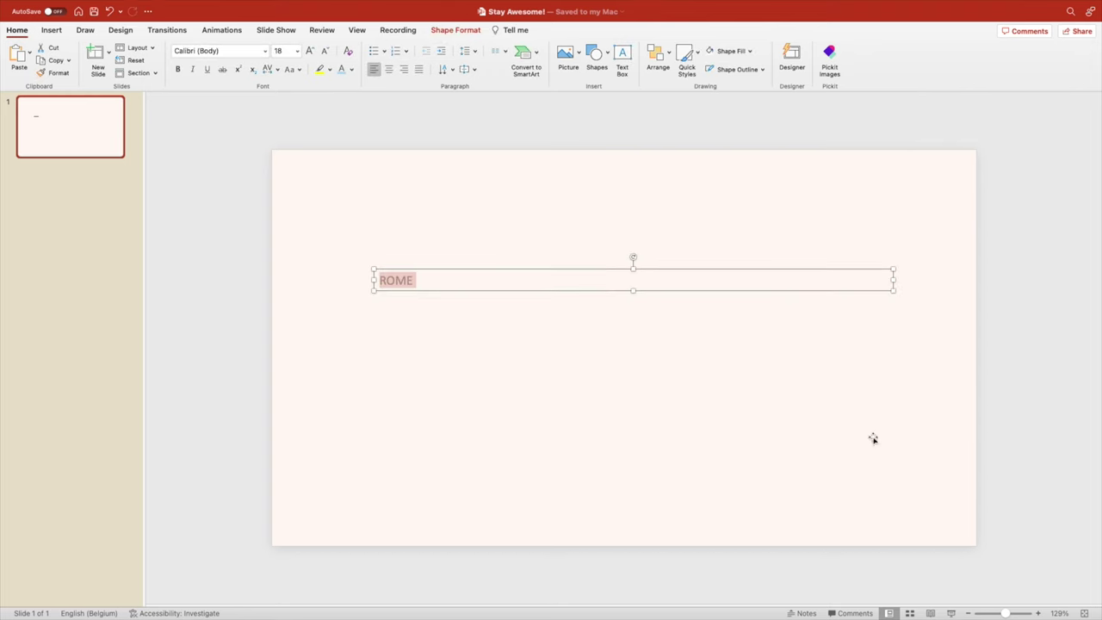
left_click(215, 50)
type("Montserrat")
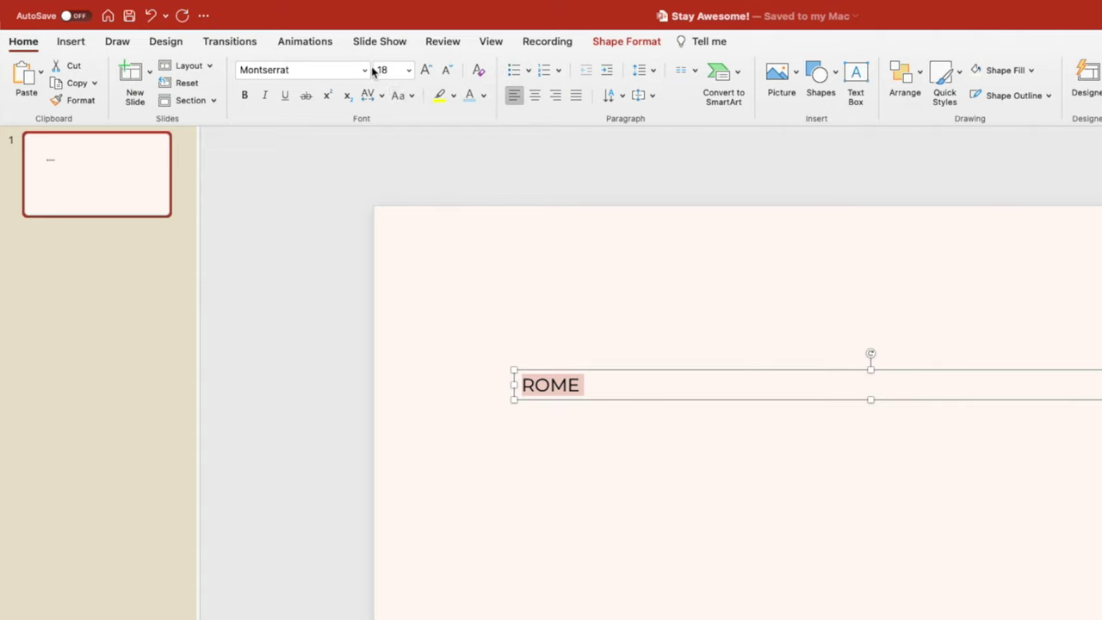
left_click(364, 72)
mouse_move(405, 213)
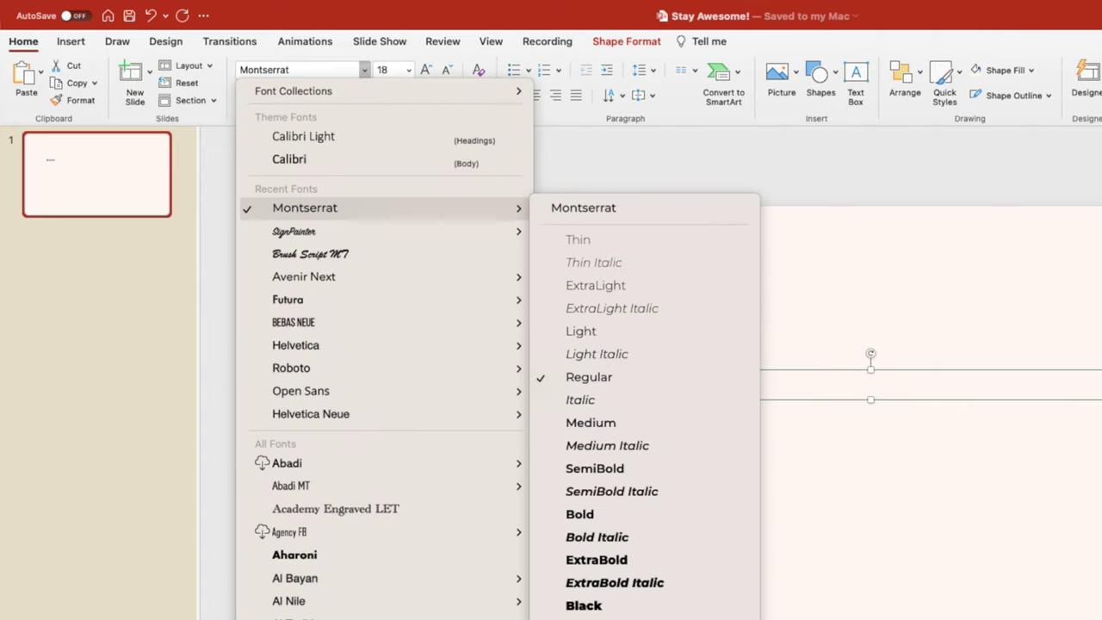
left_click(575, 606)
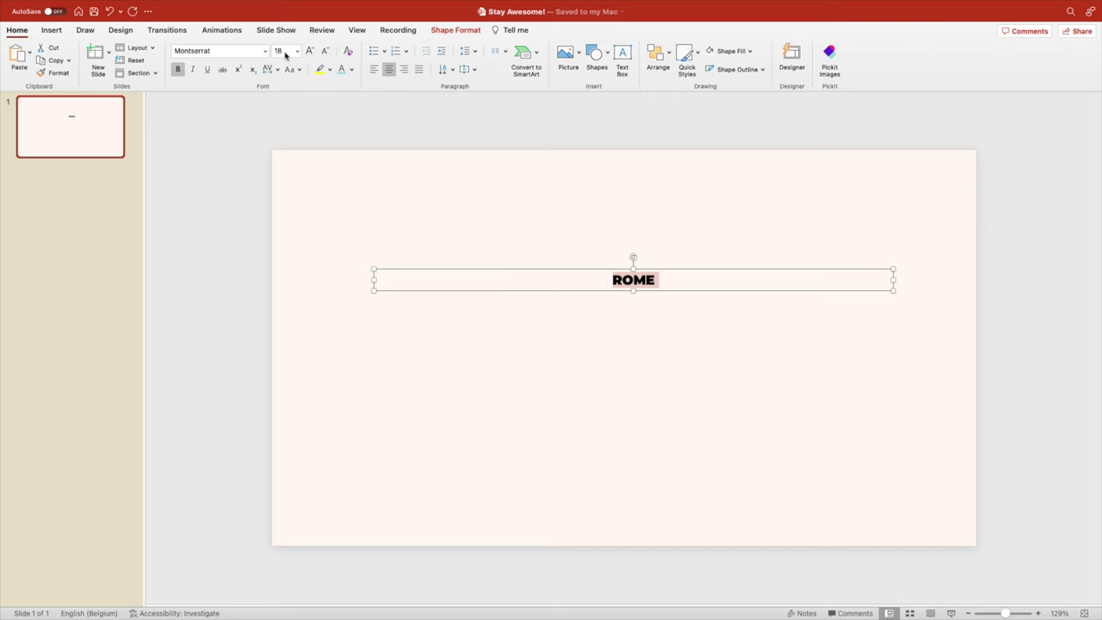
- Enlarge the ROME text to 240 pt and widen its text box evenly so the word fits on one line
key("Return")
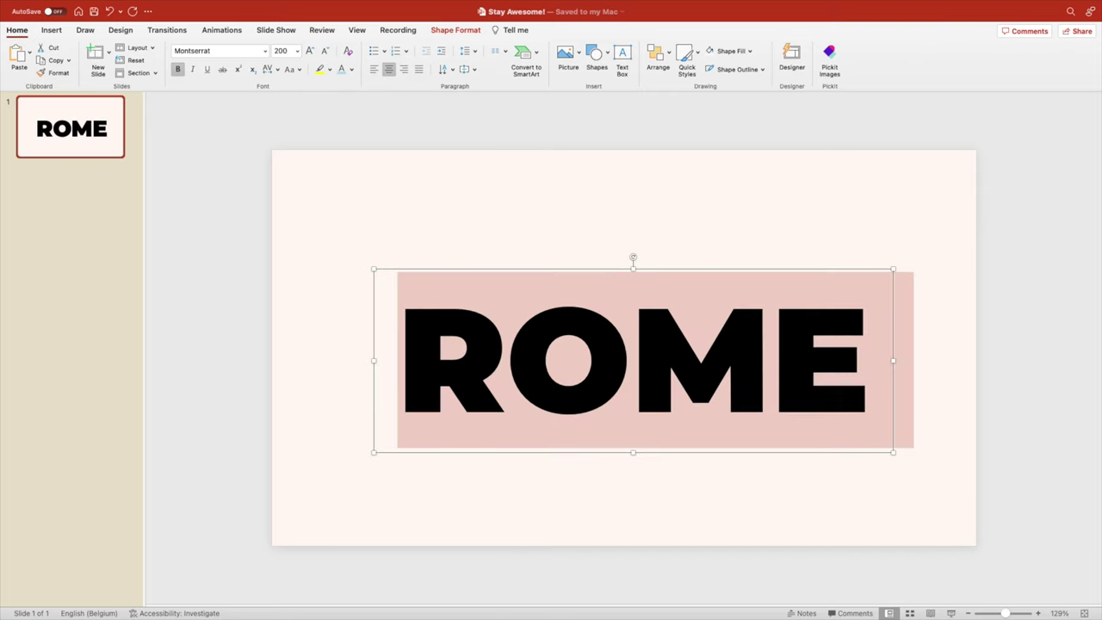
left_click_drag(762, 270, 757, 248)
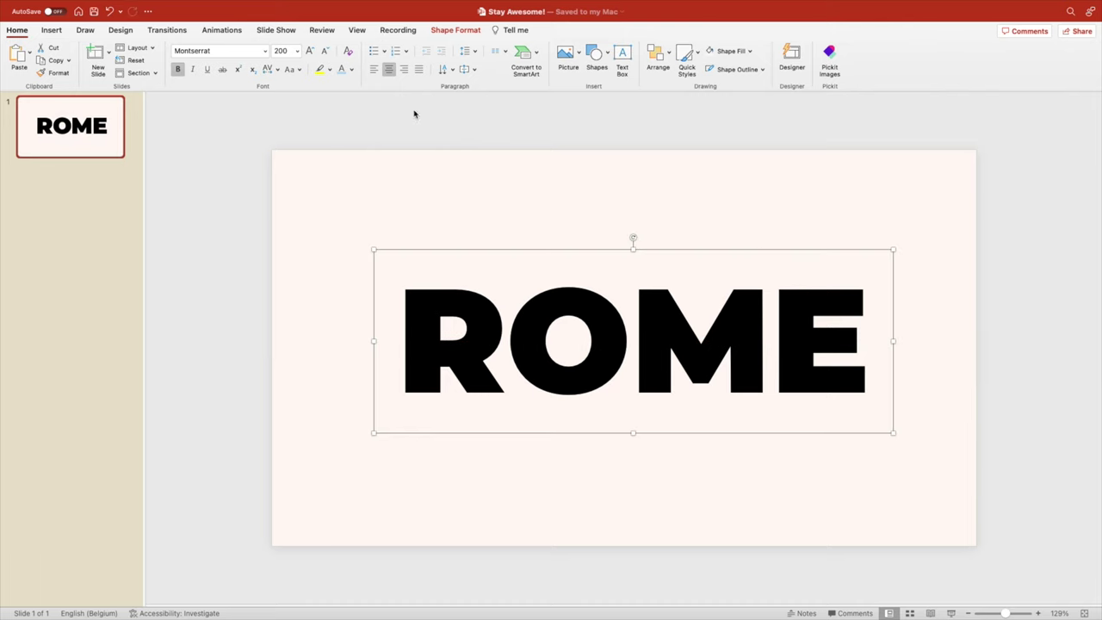
left_click(310, 51)
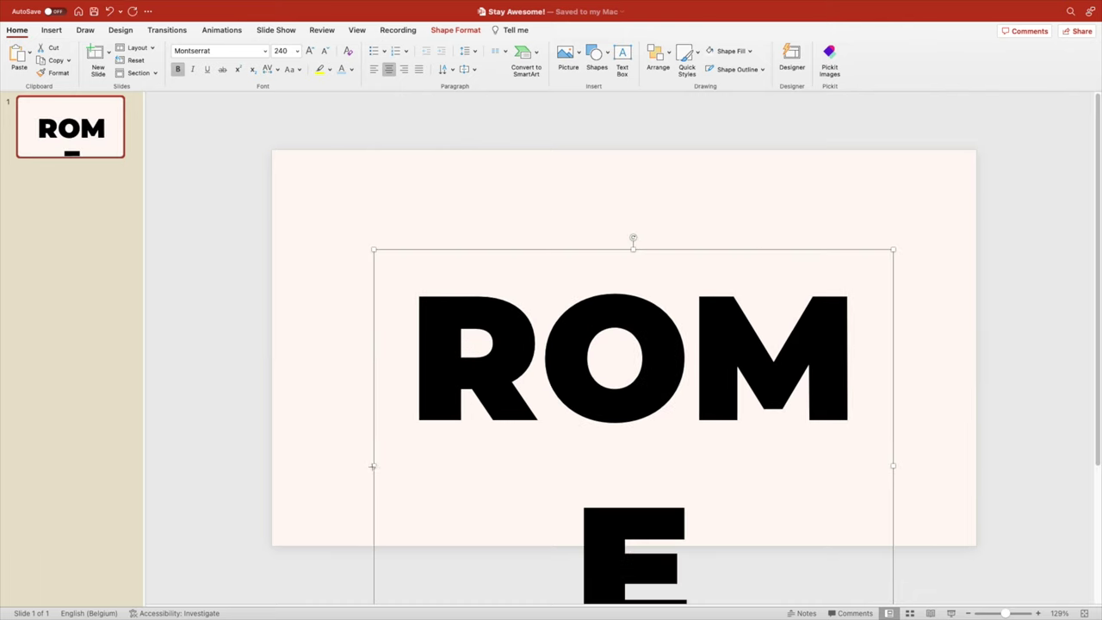
left_click_drag(372, 466, 317, 464)
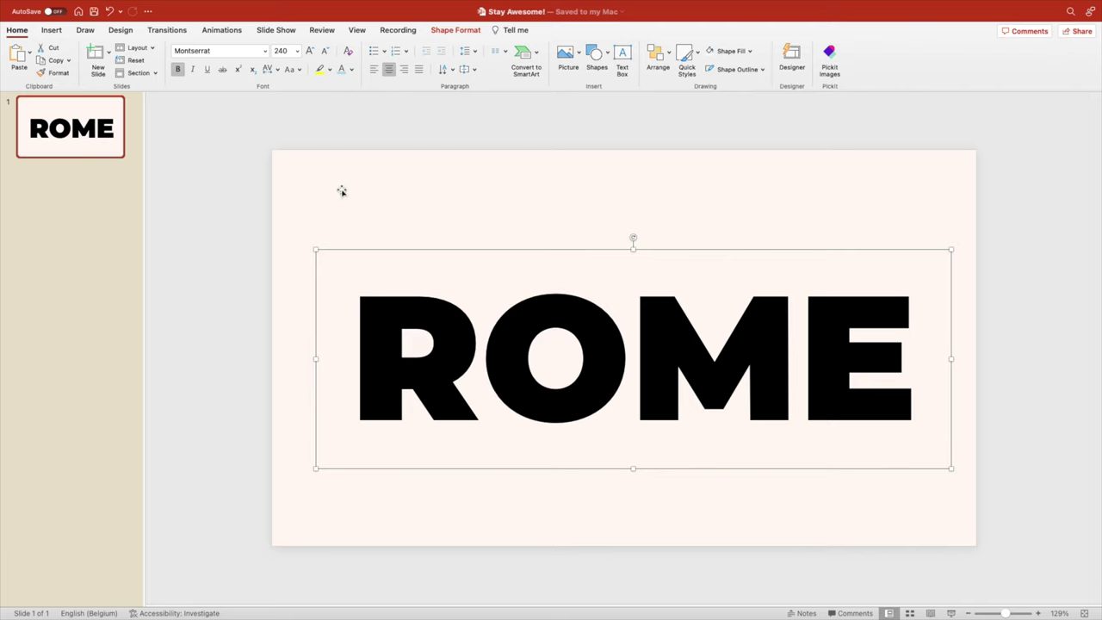
- Move the ROME text box to the middle of the slide and deselect it
left_click_drag(505, 251, 502, 233)
left_click_drag(651, 235, 642, 234)
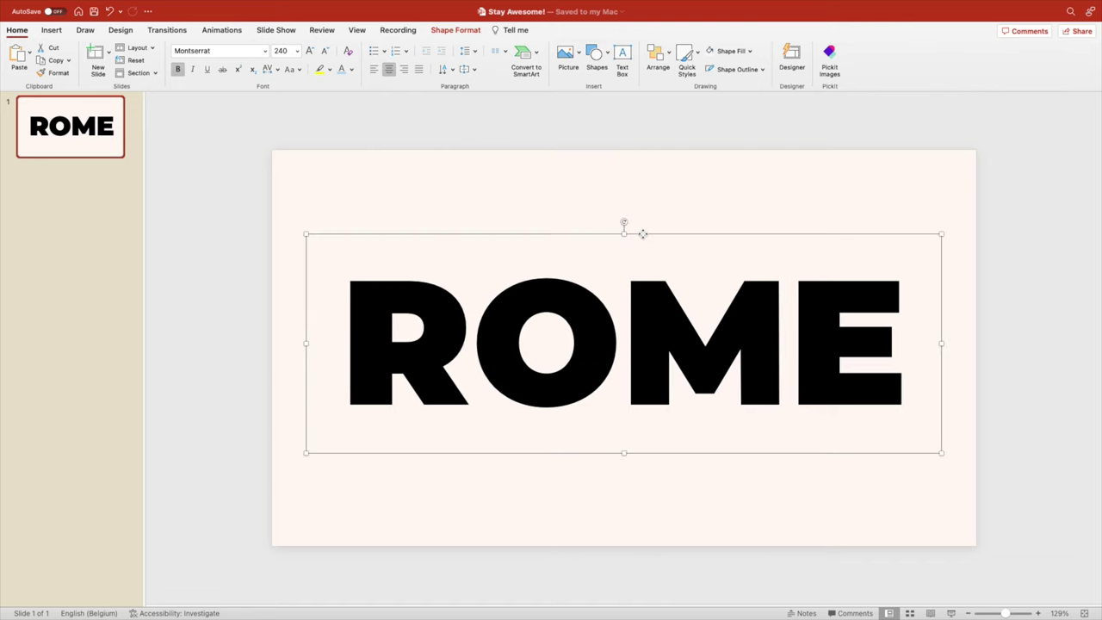
left_click(692, 138)
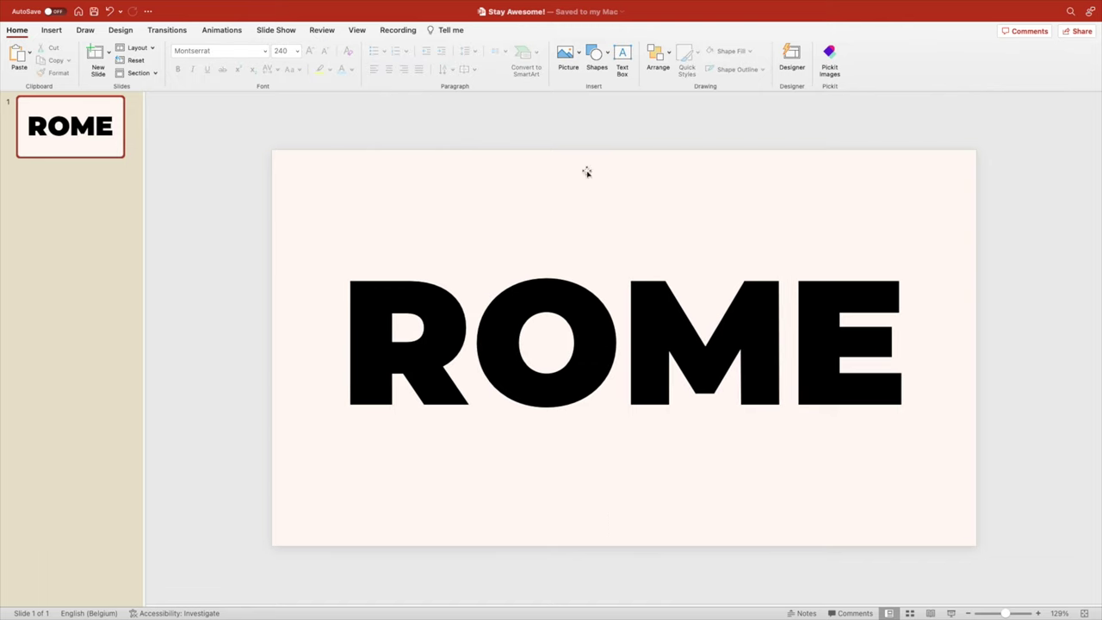
- Subtract the ROME text from the cream rectangle to cut out the letters over the photo
left_click(540, 195)
left_click(564, 284, "shift")
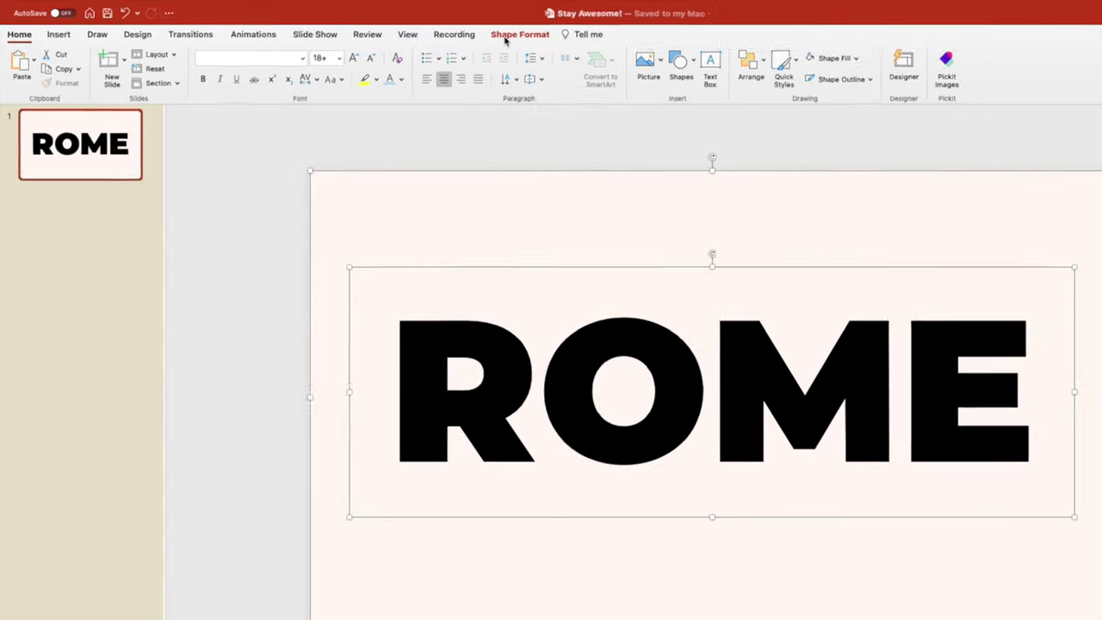
left_click(455, 31)
left_click(172, 70)
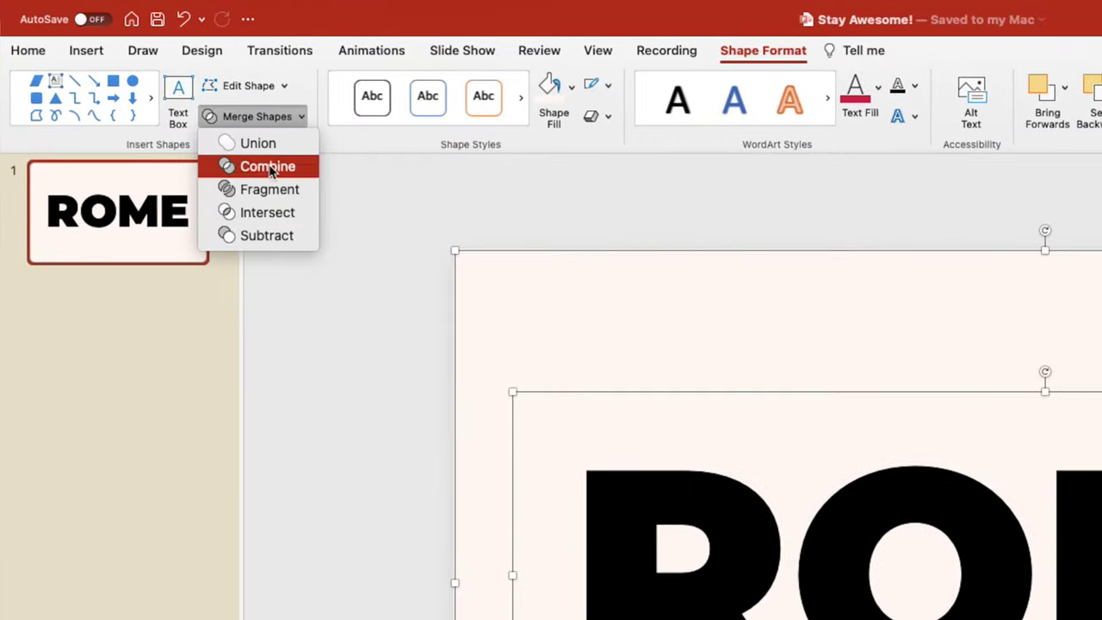
left_click(258, 235)
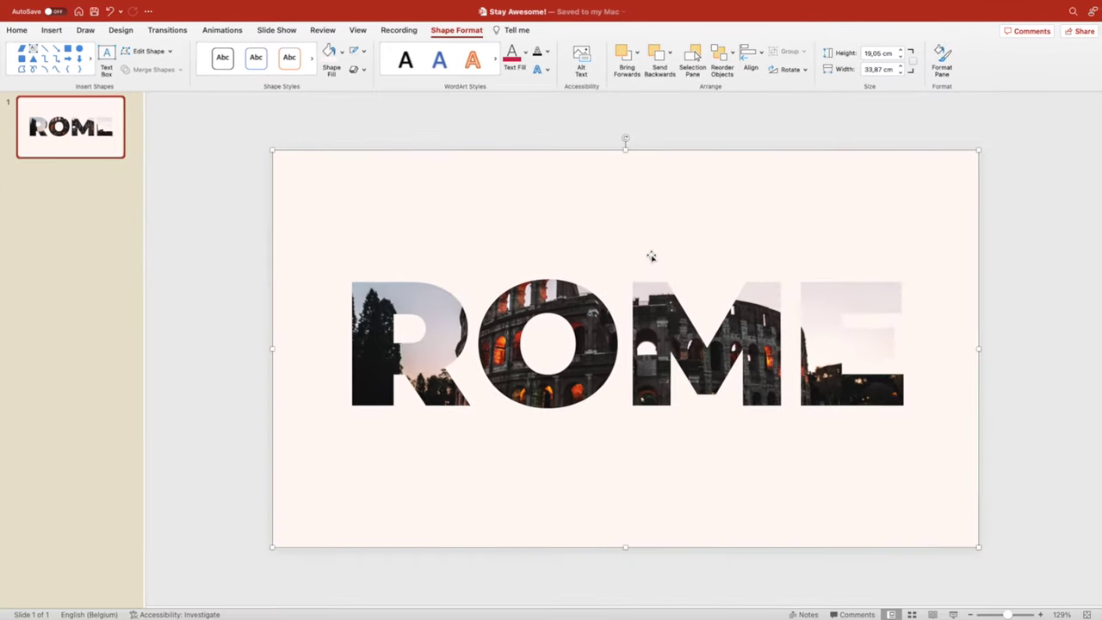
- Give the cut-out shape an outer shadow cast to the bottom right, with 5 pt blur and 4 pt distance
right_click(650, 256)
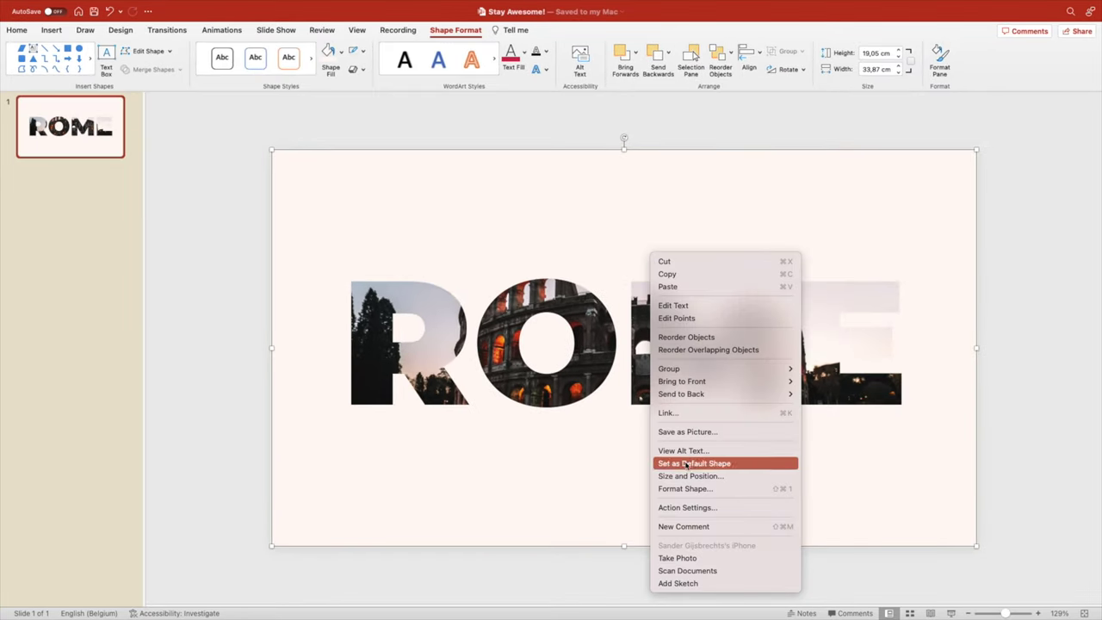
left_click(686, 488)
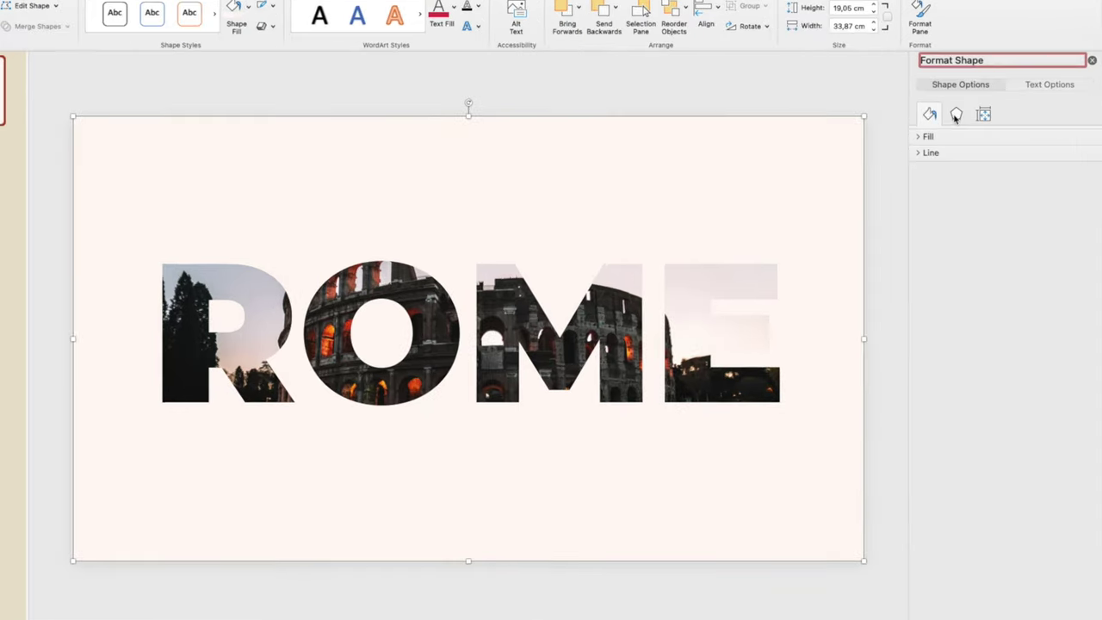
left_click(972, 147)
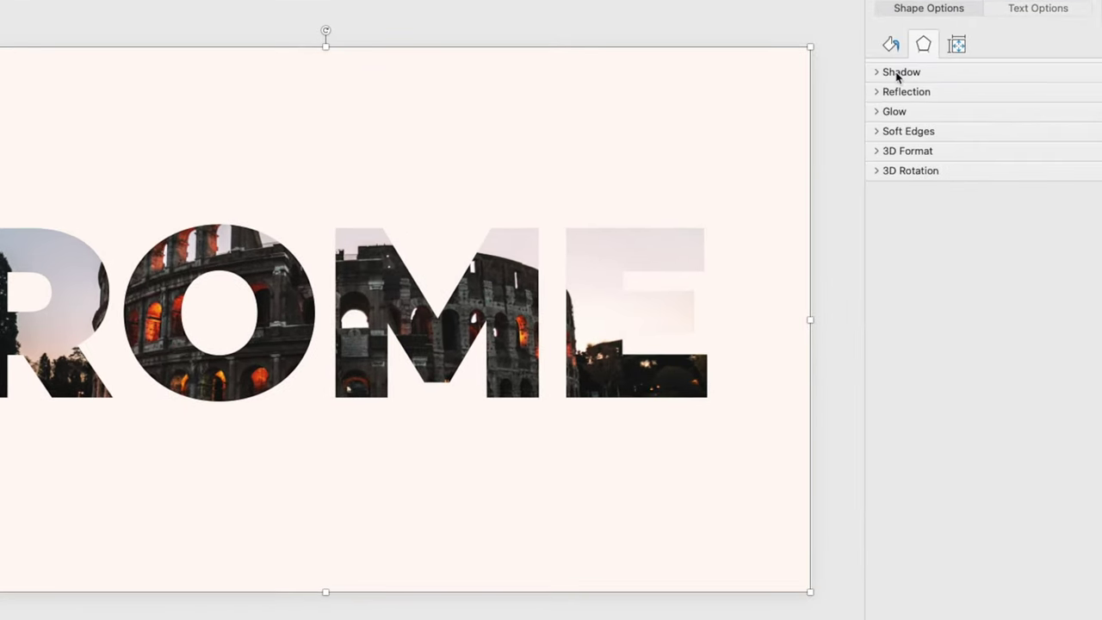
left_click(952, 170)
left_click(1072, 101)
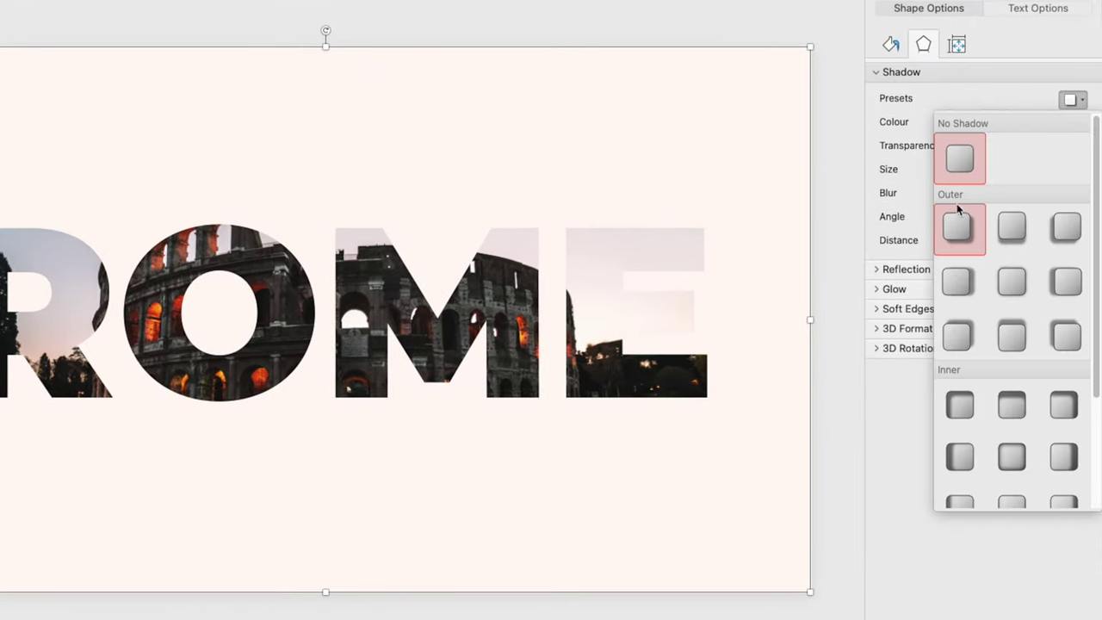
left_click(962, 241)
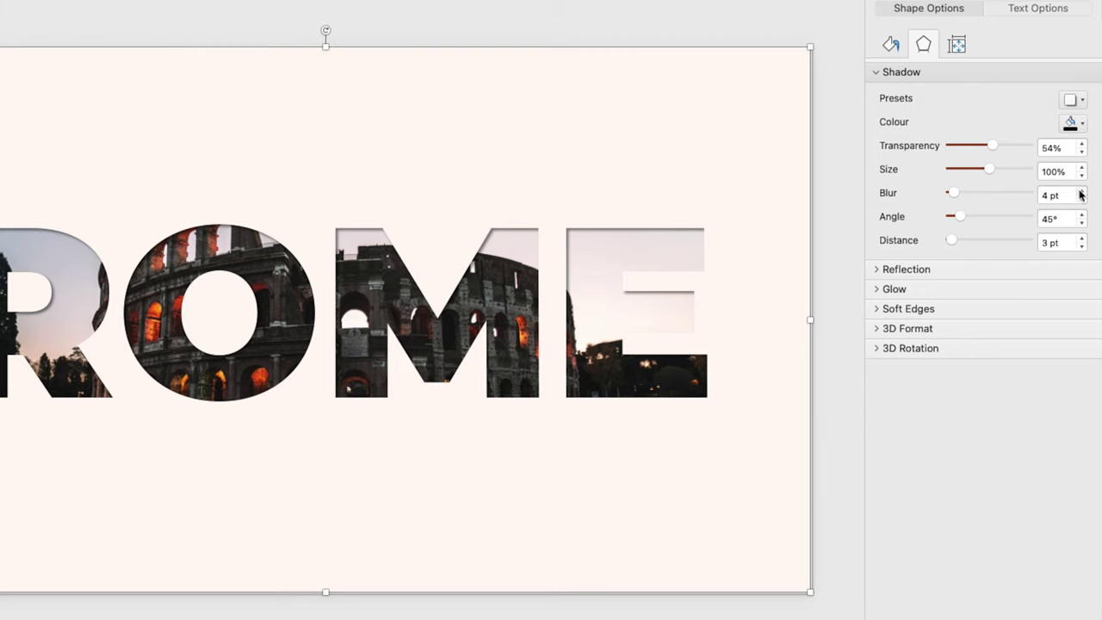
left_click(1080, 244)
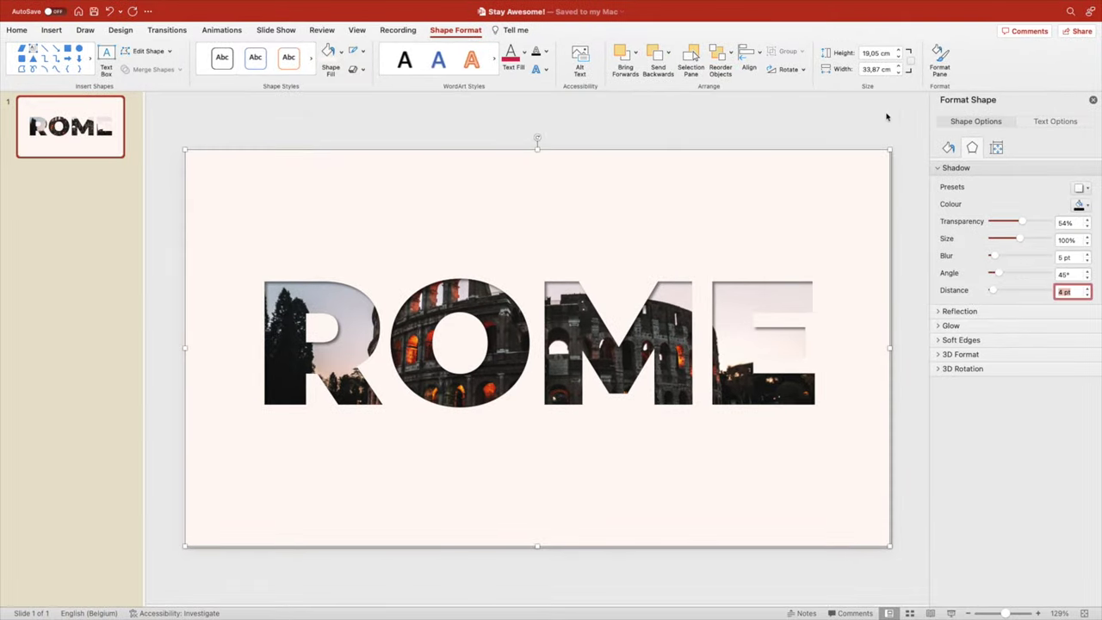
left_click(1092, 98)
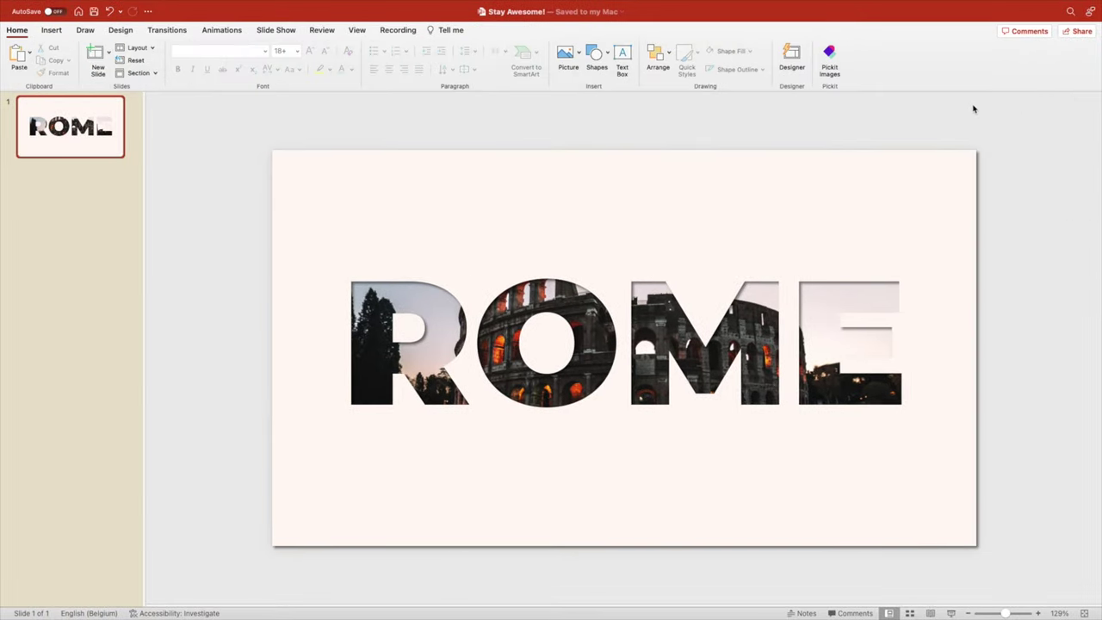
- Duplicate the slide and, on the copy, greatly enlarge and position the cut-out shape so an opening exposes the full photo
right_click(73, 145)
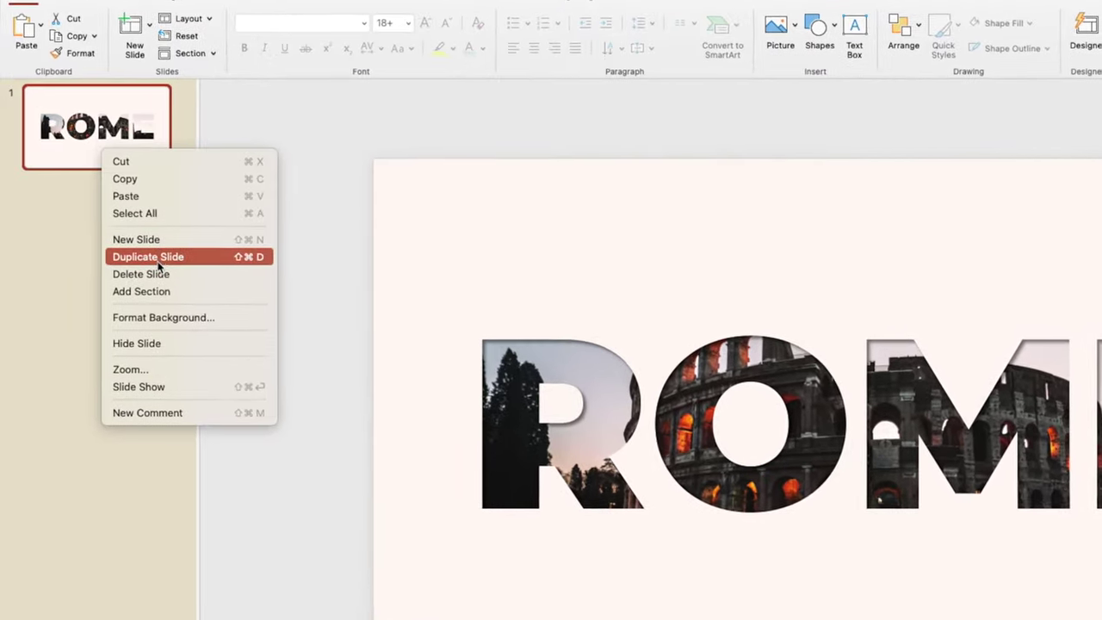
left_click(148, 257)
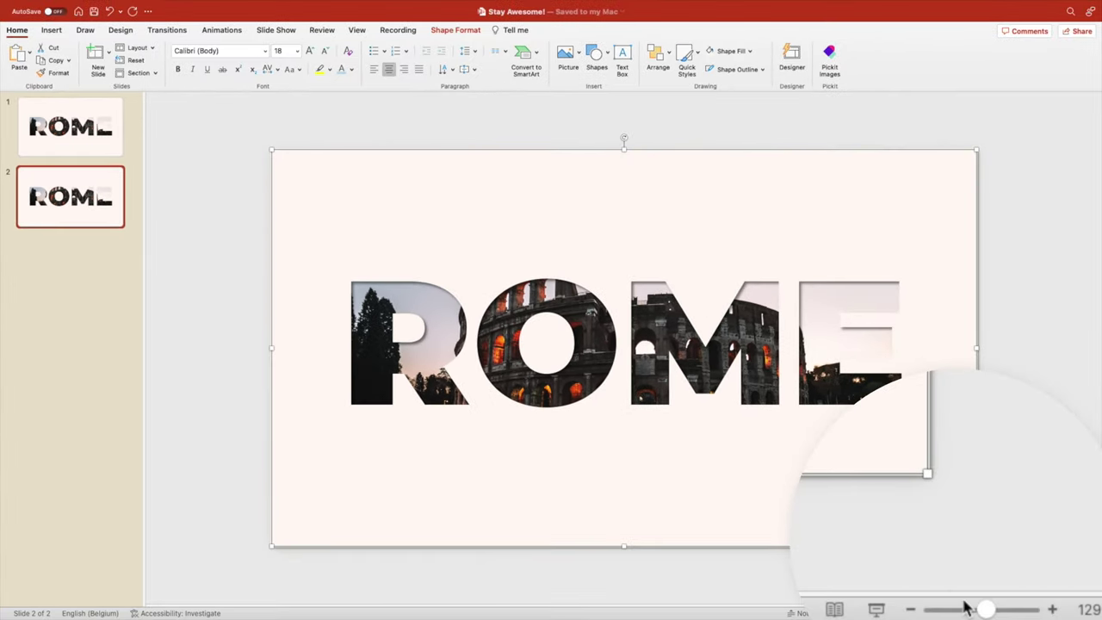
left_click_drag(987, 611, 927, 611)
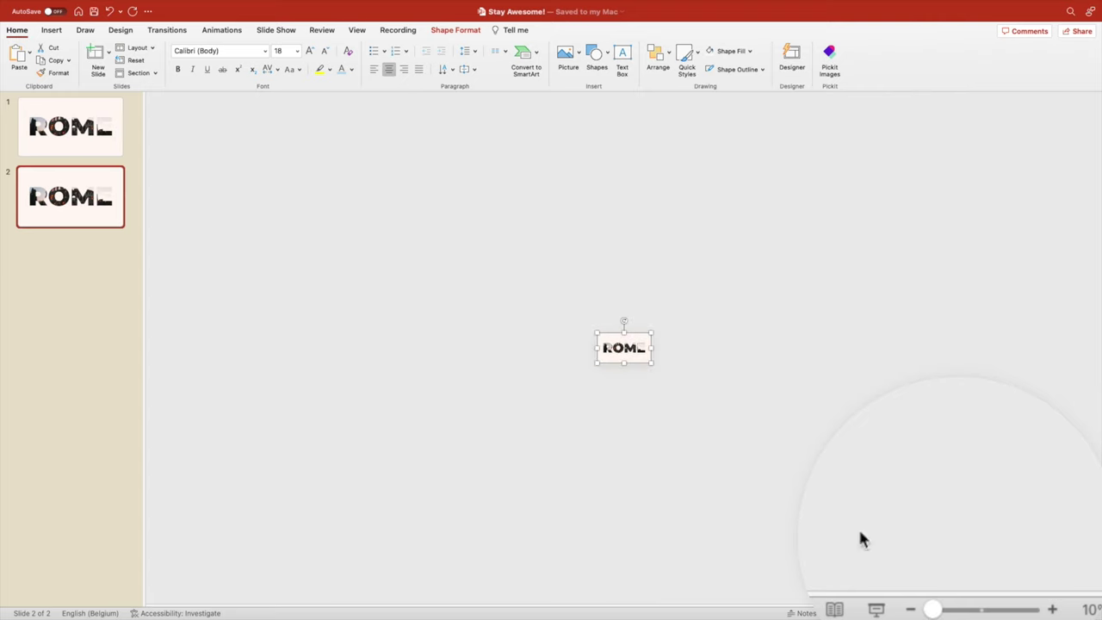
mouse_move(624, 347)
left_mouse_down()
mouse_move(783, 258)
mouse_move(1033, 181)
mouse_move(1046, 56)
mouse_move(1086, 7)
left_mouse_up()
mouse_move(684, 308)
left_mouse_down()
mouse_move(619, 261)
mouse_move(675, 260)
mouse_move(666, 262)
left_mouse_up()
left_click(94, 255)
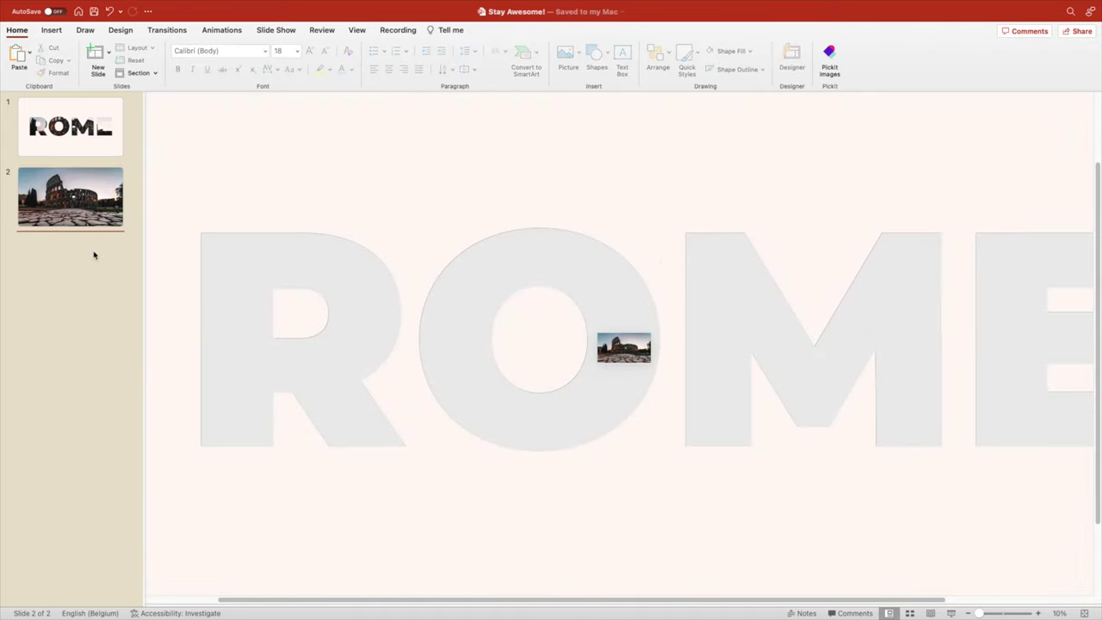
- Apply the Morph transition to slide 2 with a duration of 2.75 seconds
left_click(82, 207)
left_click(166, 29)
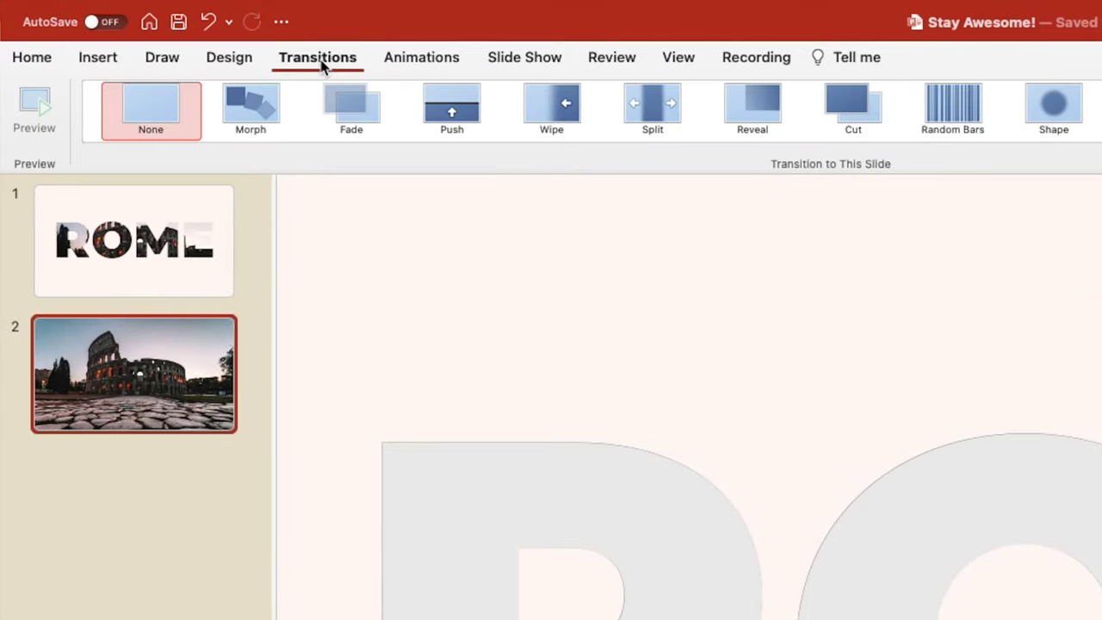
left_click(259, 108)
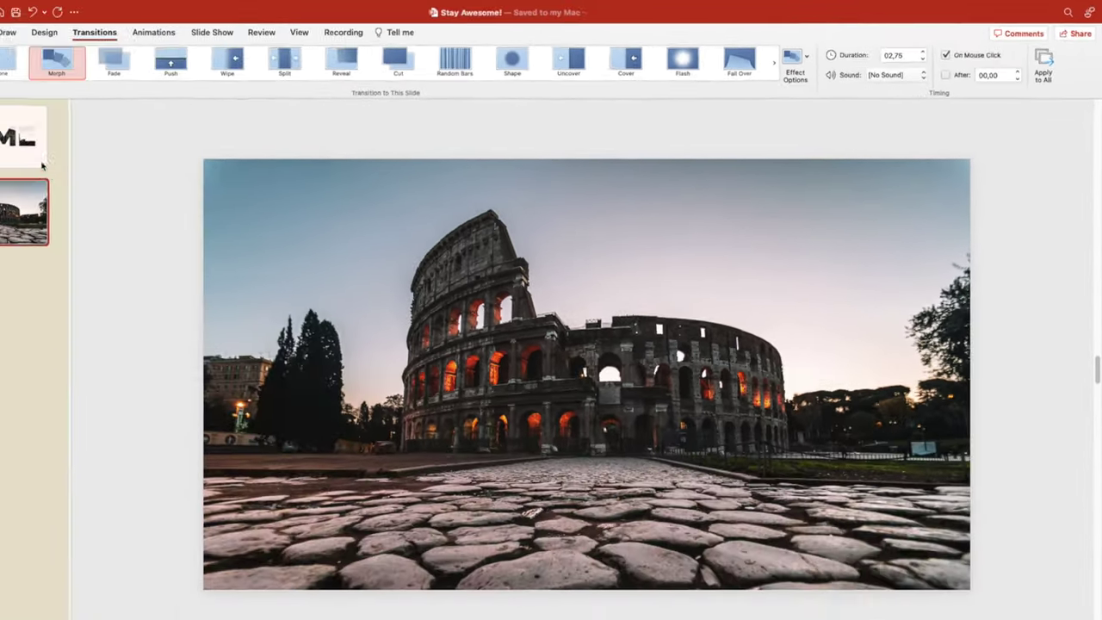
left_click(111, 144)
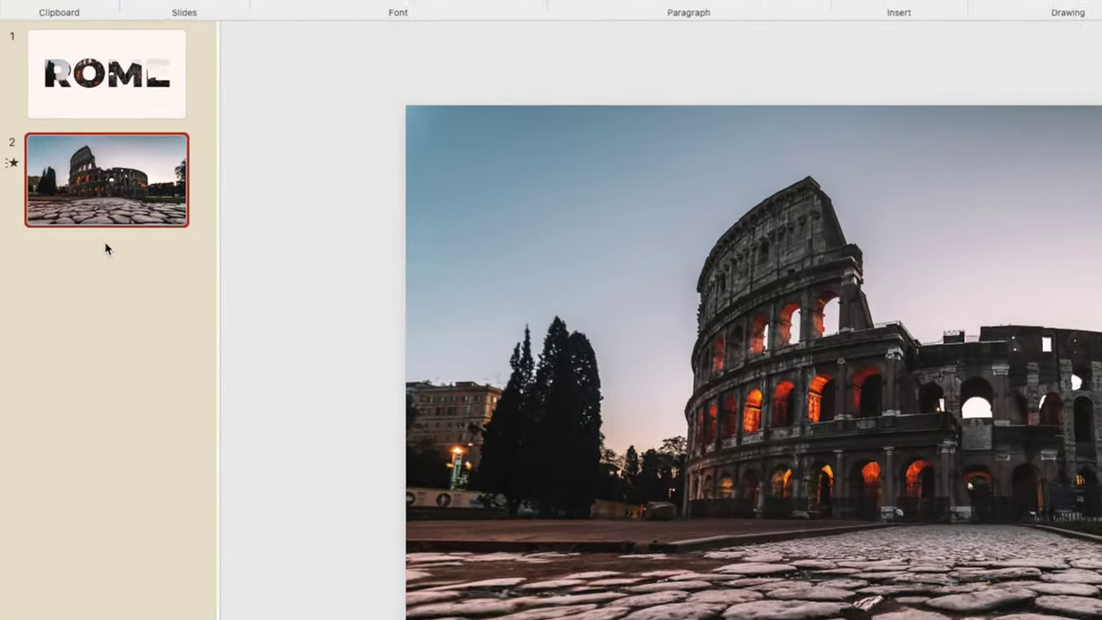
- Add a third slide without its title and text placeholders and give it the cream background
right_click(70, 239)
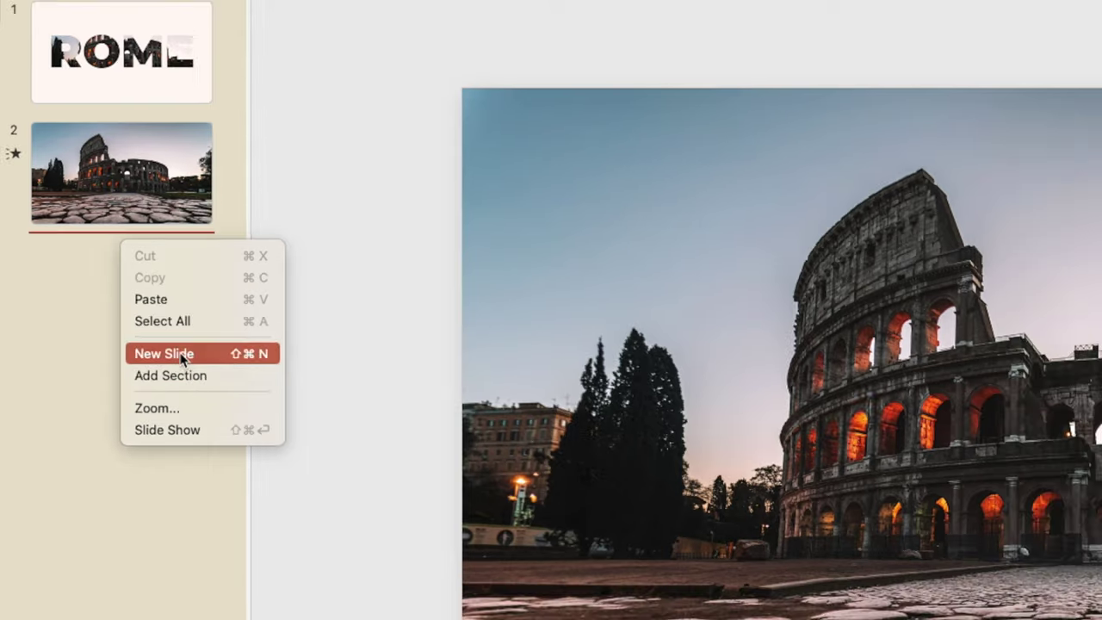
left_click(185, 367)
left_click_drag(282, 141, 965, 526)
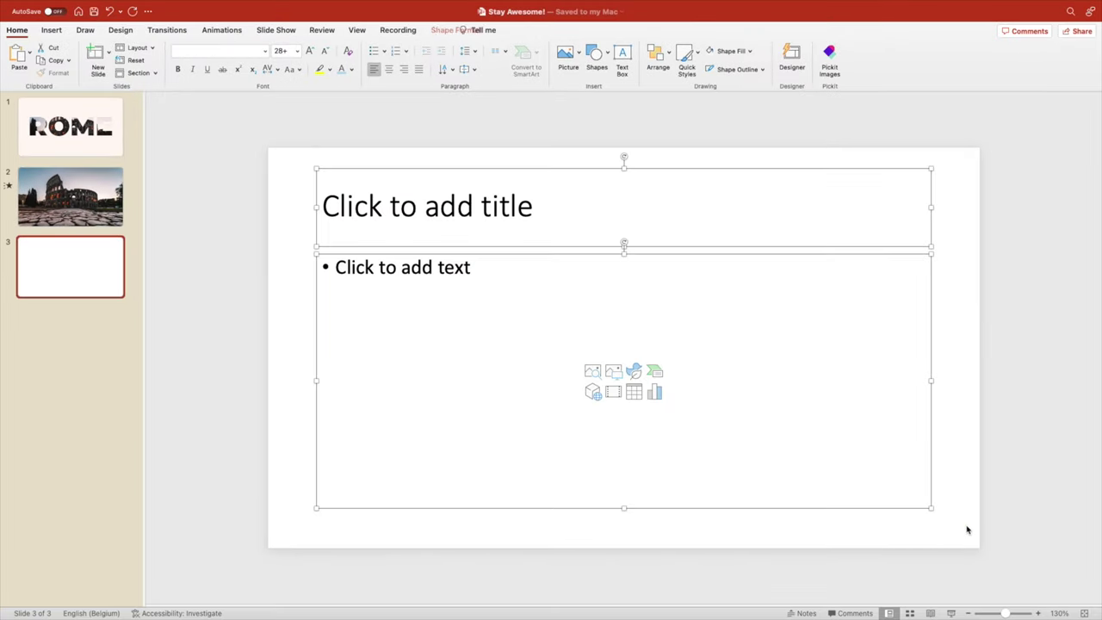
key("Delete")
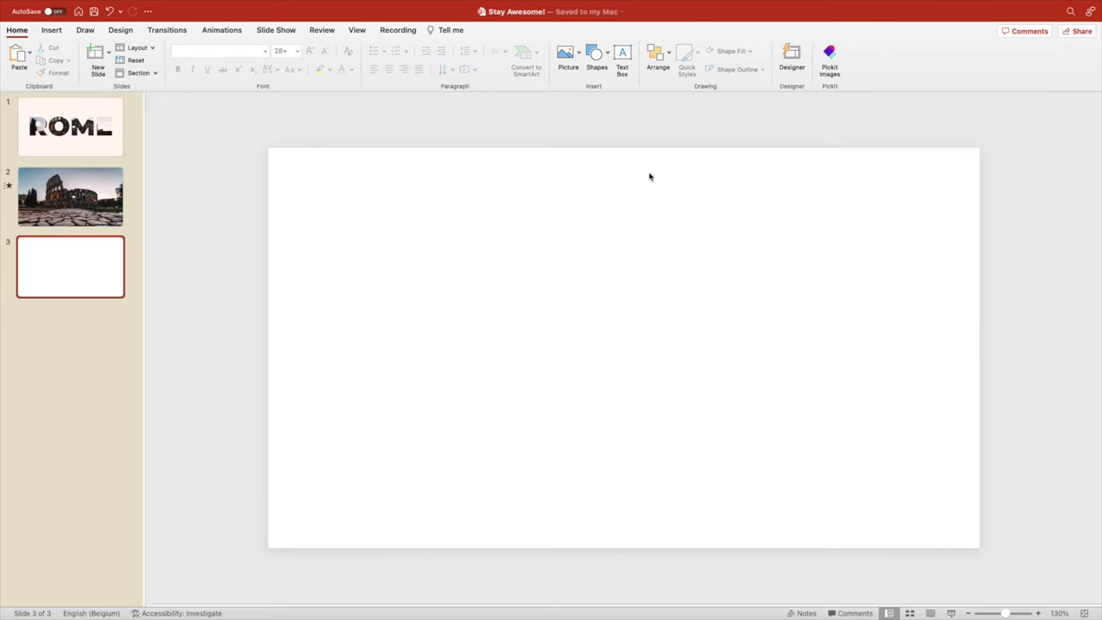
right_click(653, 249)
left_click(727, 422)
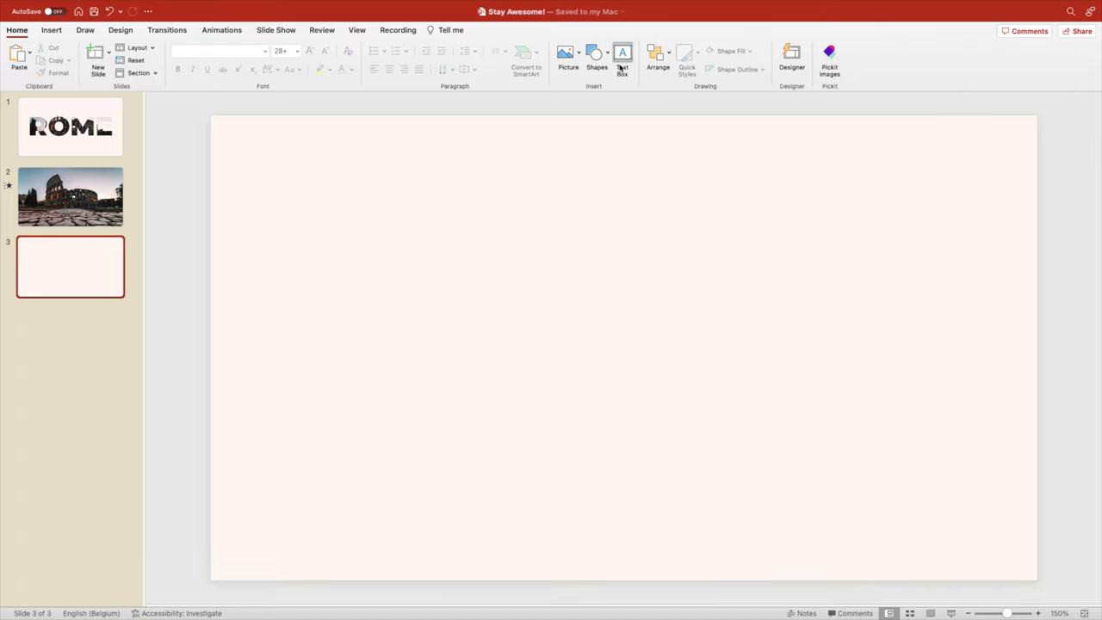
- Add a text box reading YOUR TITLE in the slide's upper half and set it in bold Montserrat
left_click_drag(473, 205, 771, 268)
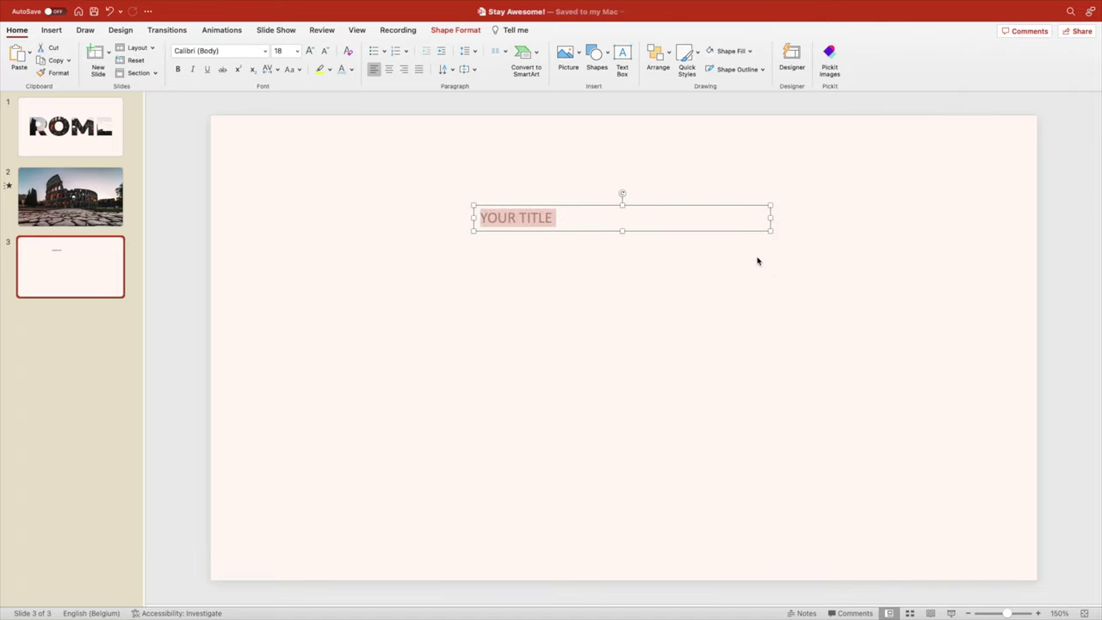
left_click(216, 51)
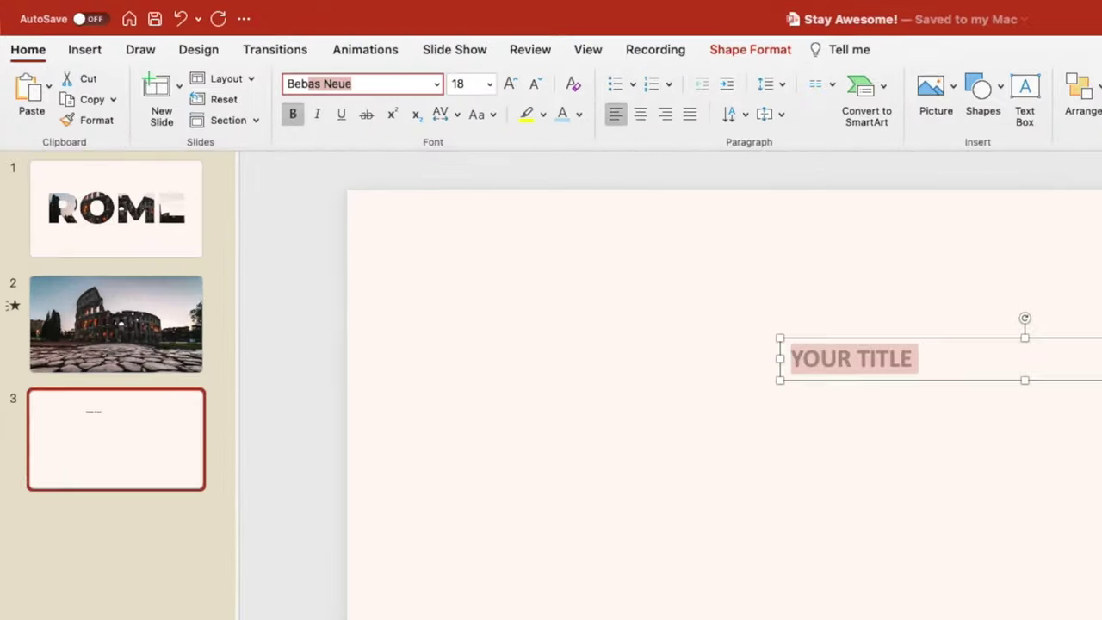
key("BackSpace")
type("Montserrat")
key("Return")
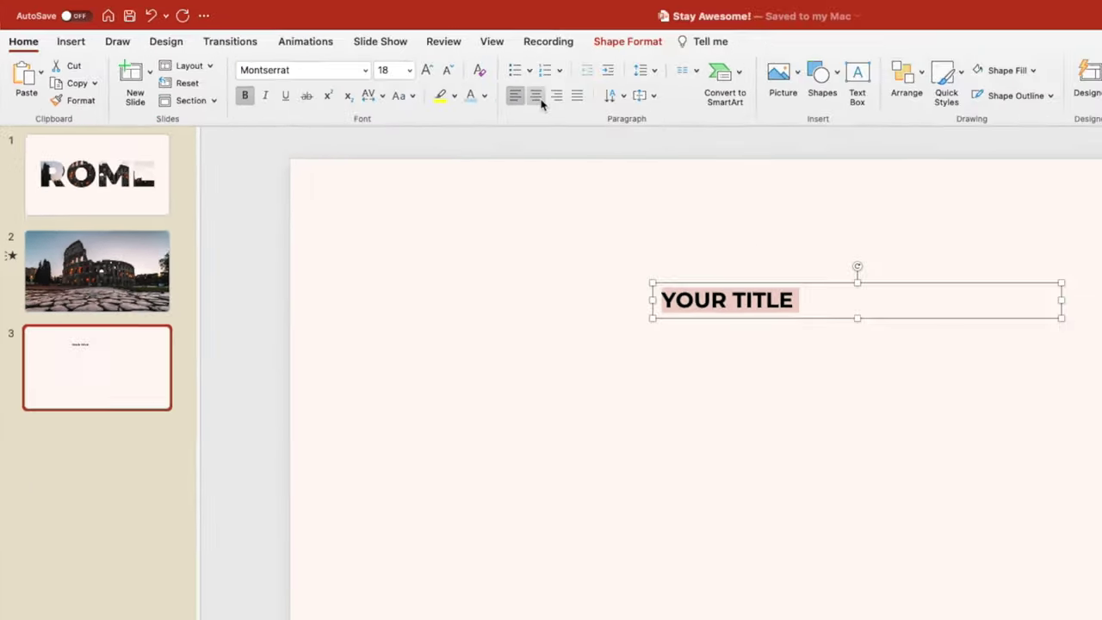
- Centre the title text at 40 pt and move its box to just above the slide's middle
left_click(776, 138)
left_click(311, 51)
left_click(311, 52)
left_click(311, 51)
left_click(311, 52)
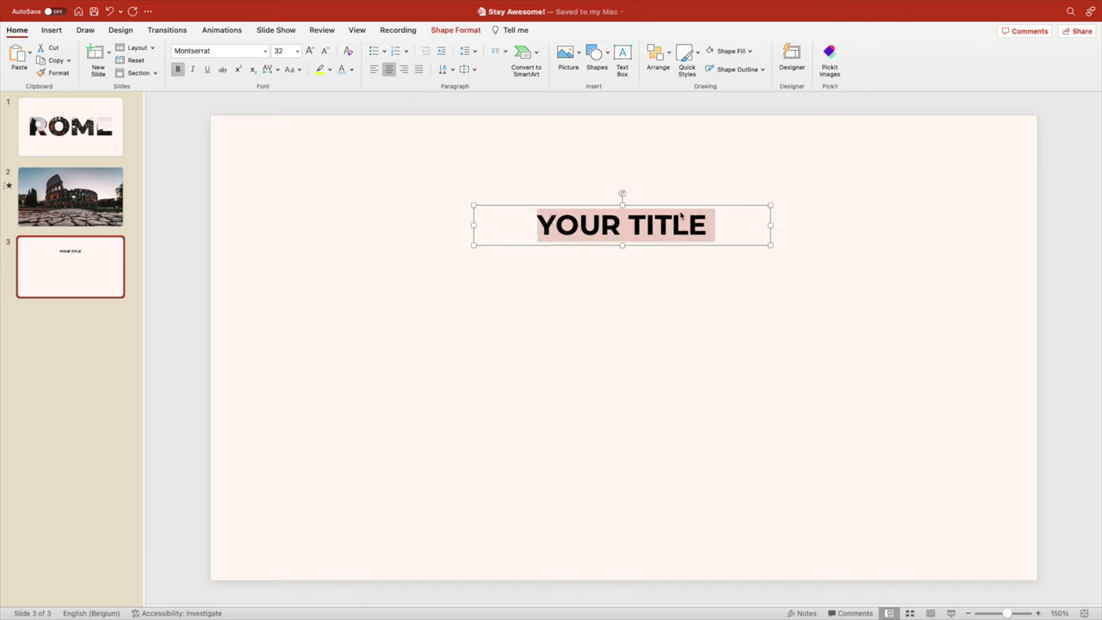
left_click_drag(671, 205, 711, 288)
left_click(309, 52)
left_click(309, 51)
- Place a copy of the title directly below it and replace its text with "subtitle"
double_click(650, 312)
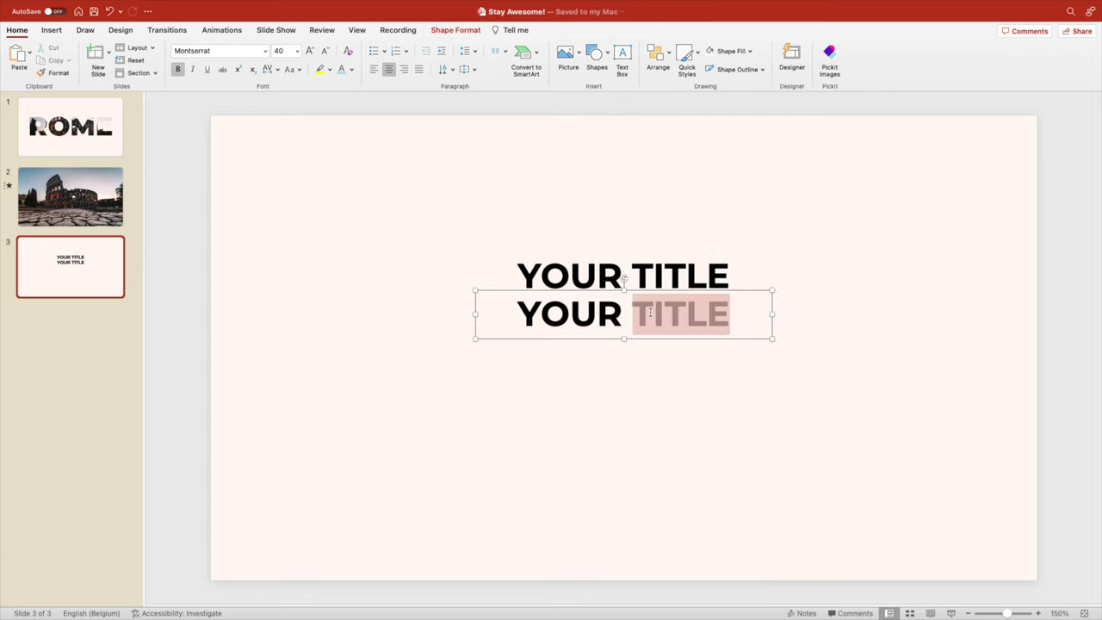
triple_click(650, 313)
type("subtitle")
key("super+a")
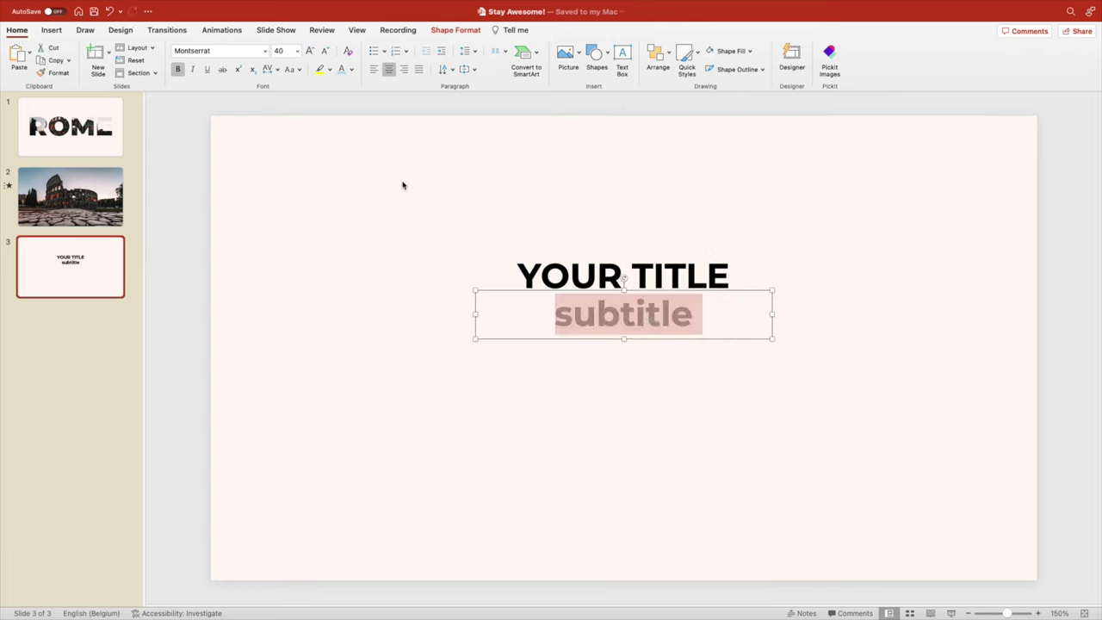
- Set the subtitle in Montserrat ExtraLight at 28 pt
left_click(265, 50)
mouse_move(280, 151)
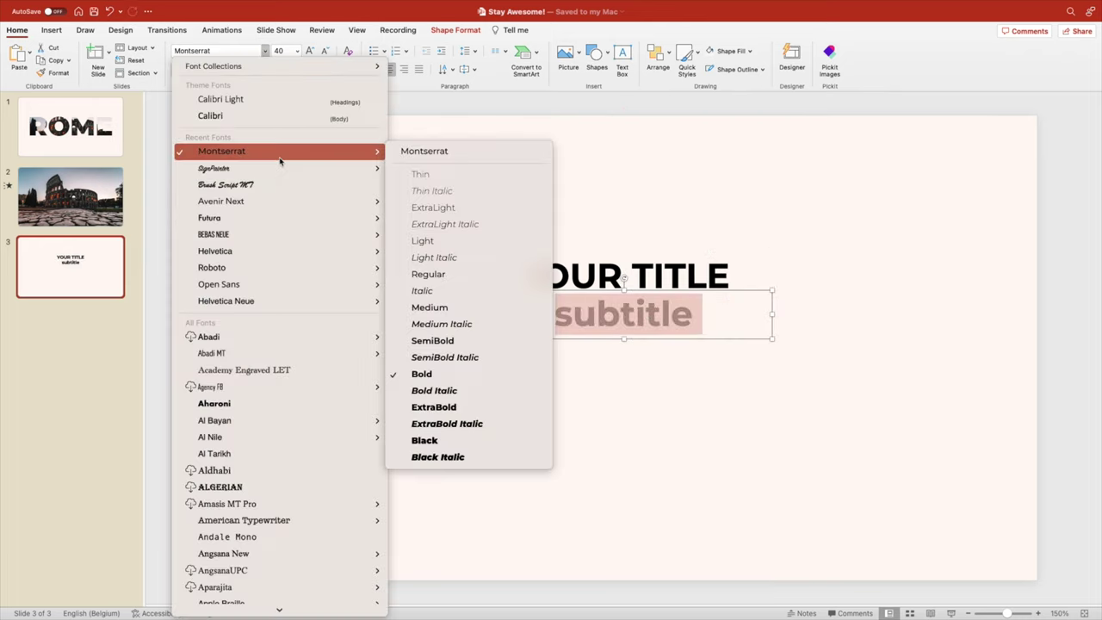
left_click(465, 209)
left_click(327, 51)
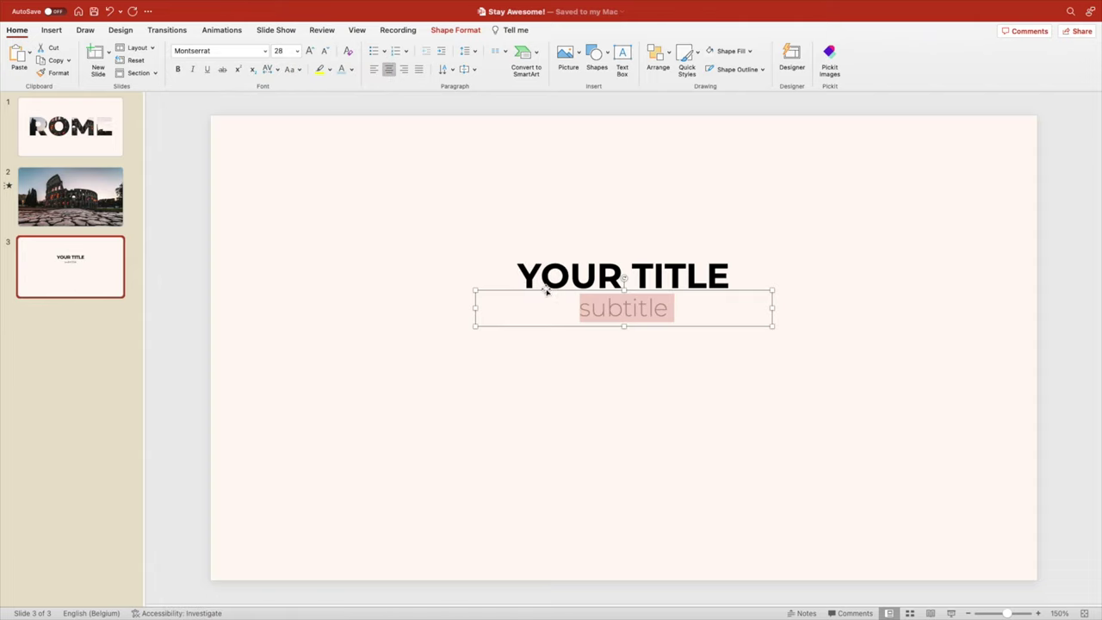
- Move the title and subtitle together into the upper part of the slide and deselect them
left_click(641, 248)
left_click(650, 301)
left_click_drag(650, 301, 654, 248)
left_click(656, 352)
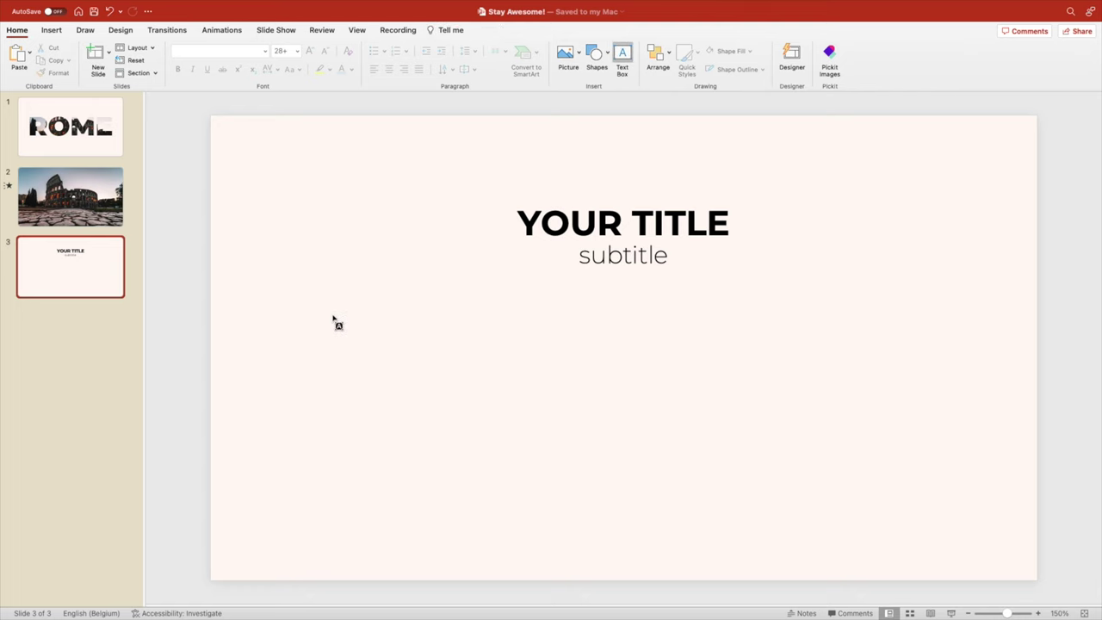
- Add a Lorem ipsum paragraph text box below the subtitle in the slide's left half and set its font to Montserrat
mouse_move(330, 309)
left_mouse_down()
mouse_move(524, 402)
mouse_move(579, 458)
left_mouse_up()
type("Lorem ipsum dolor sit amet, consectetur adipiscing elit, sed do eiusmod tempor incididunt ut labore et dolore magna aliqua. Ut enim ad minim veniam, quis nostrud exercitation ullamco laboris nisi ut aliquip ex ea commodo consequat. Duis aute irure dolor in reprehenderit in voluptate velit esse cillum dolore eu fugiat nulla pariatur. Excepteur sint occaecat cupidatat non proident, sunt in culpa qui officia deserunt mollit anim id est laborum.")
key("super+a")
left_click(233, 54)
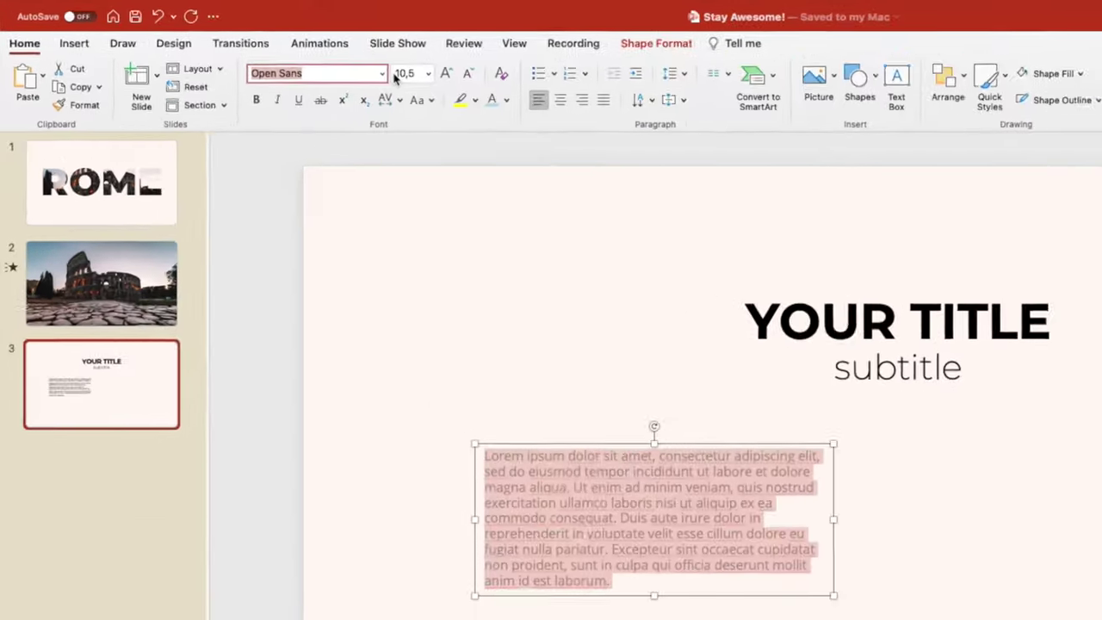
type("Montserrat")
key("Return")
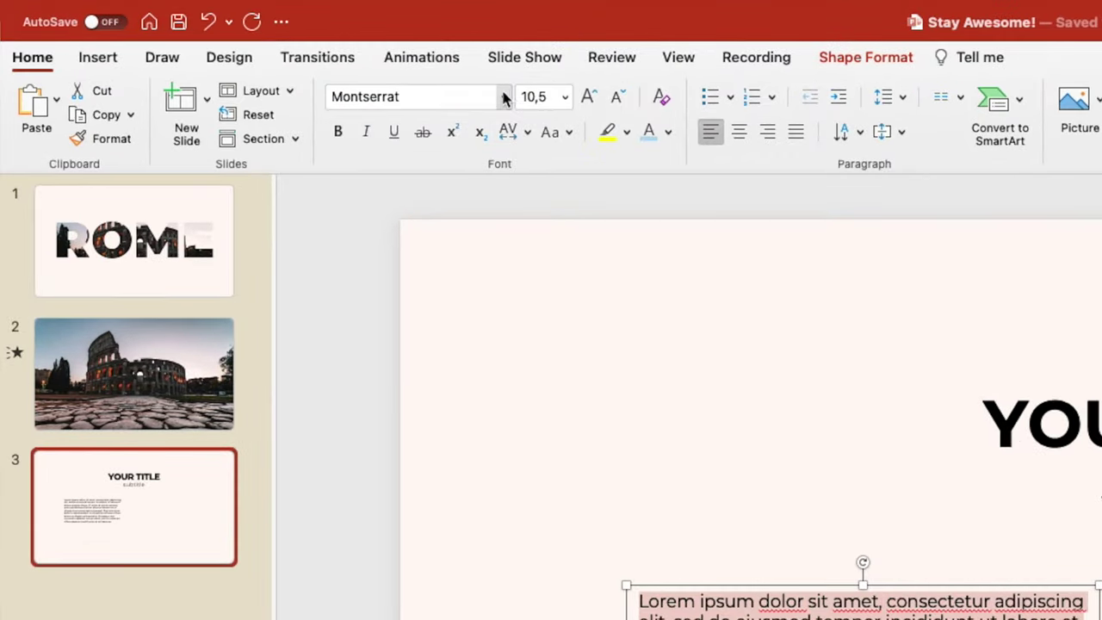
- Set the Lorem ipsum paragraph to Montserrat Light
left_click(506, 99)
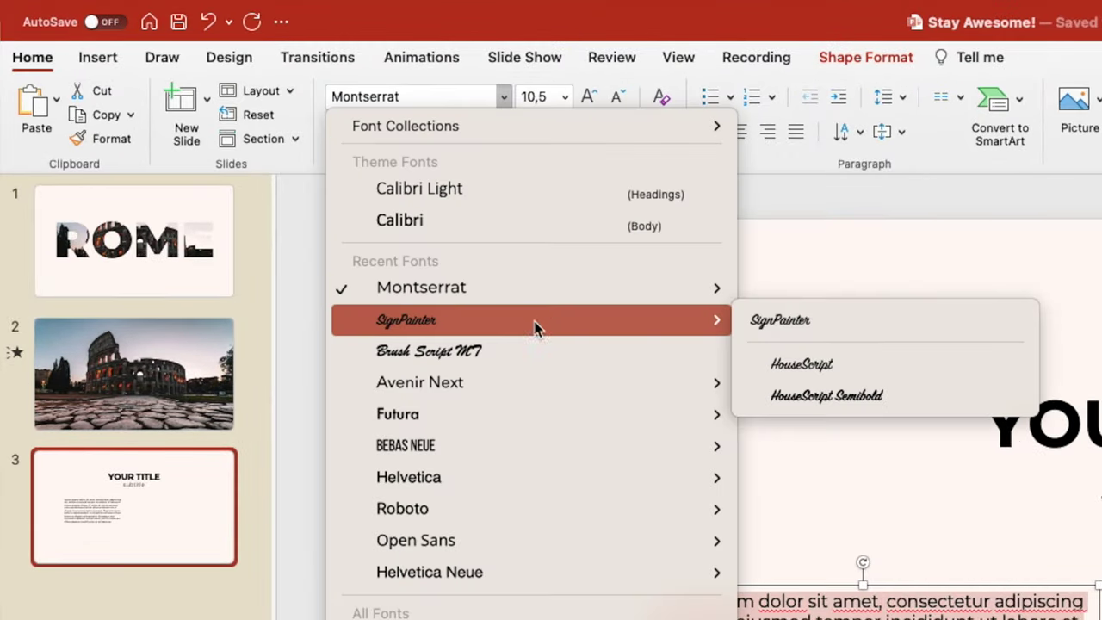
mouse_move(556, 293)
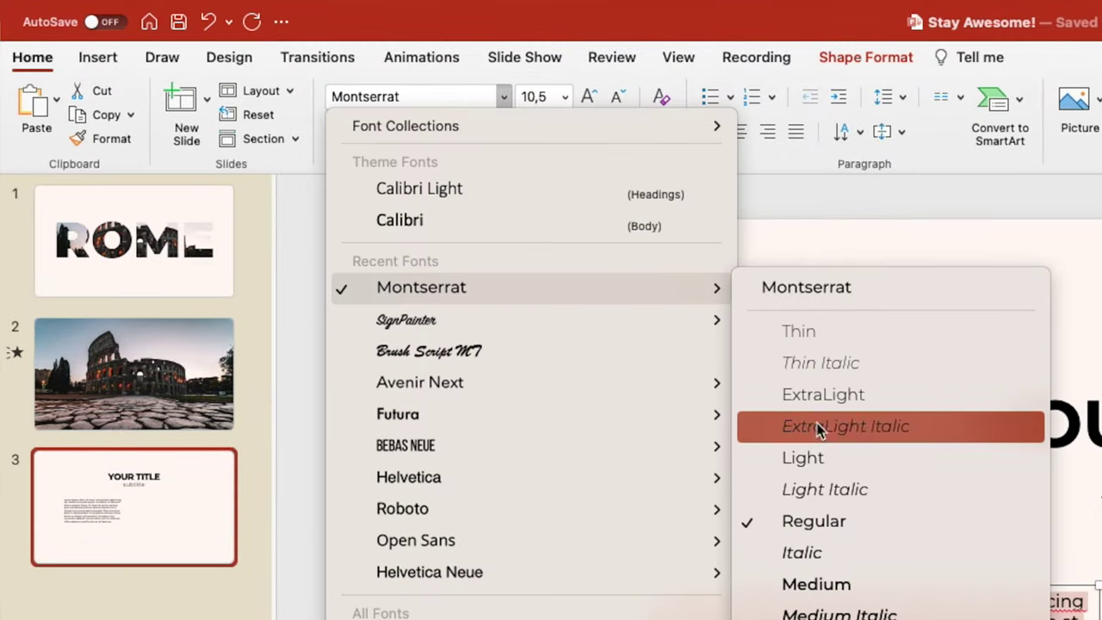
left_click(816, 465)
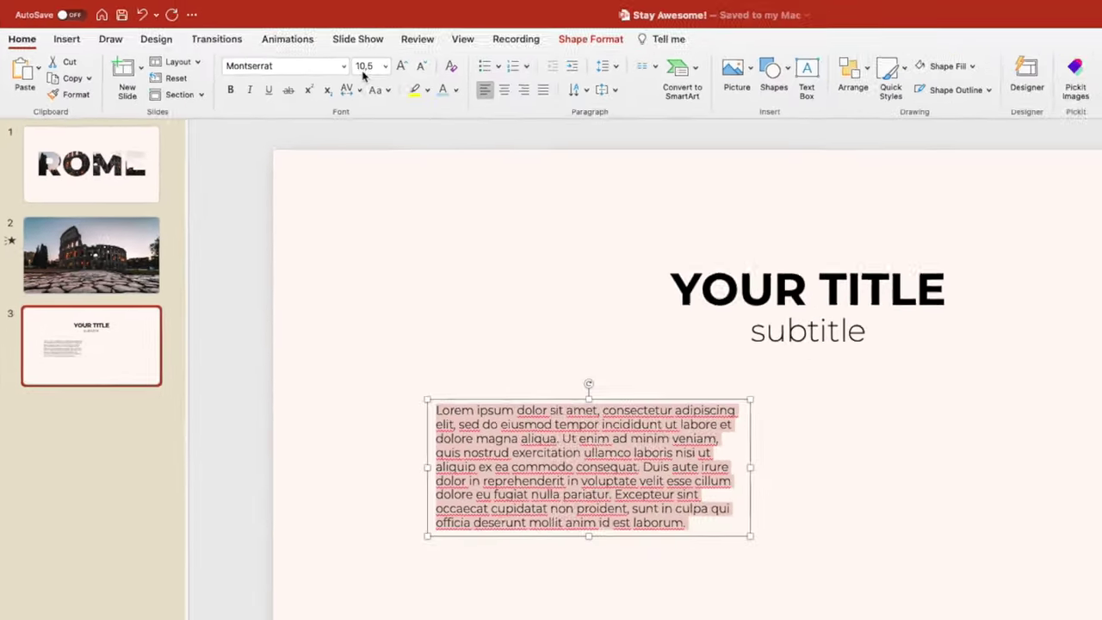
- Set the Lorem ipsum paragraph to Montserrat ExtraLight
left_click(488, 93)
mouse_move(540, 278)
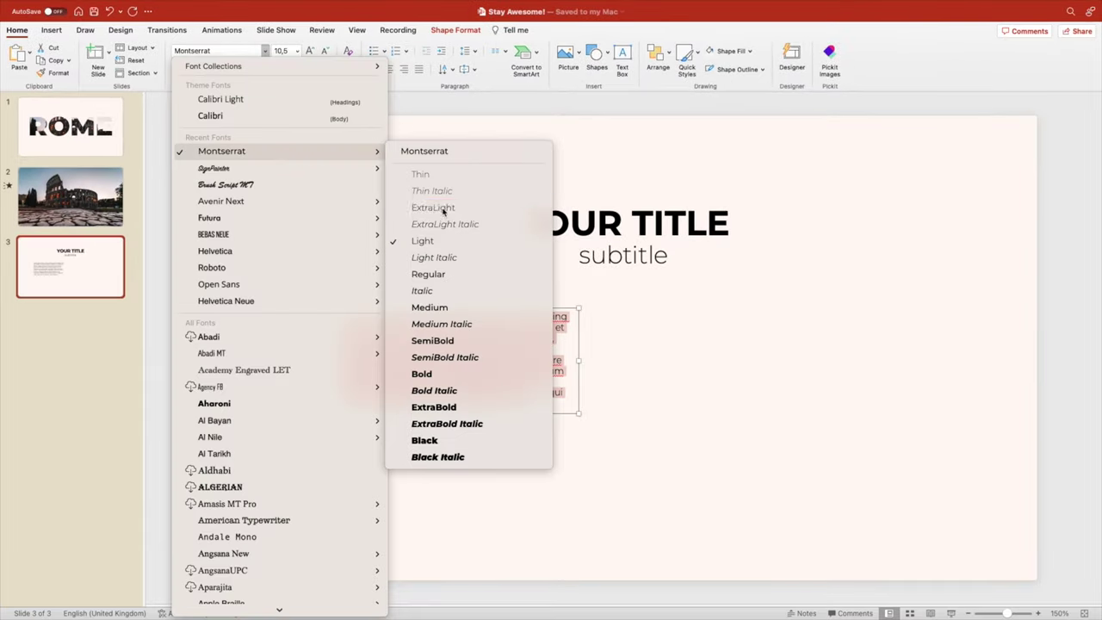
left_click(443, 211)
left_click(627, 356)
- Duplicate the Lorem ipsum paragraph to its right and arrange both as two level columns under the title
scroll(627, 359, "down", 3)
left_click(542, 312)
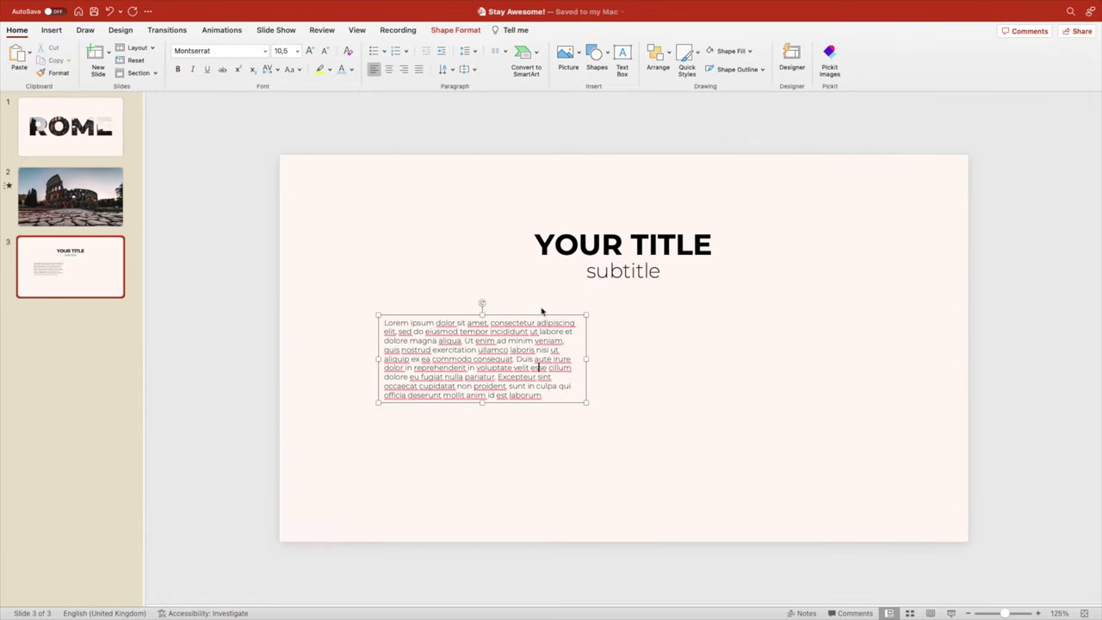
left_click_drag(542, 314, 806, 328)
left_click_drag(564, 329, 591, 327)
left_click(756, 338)
left_click_drag(756, 325, 751, 324)
left_click(722, 315)
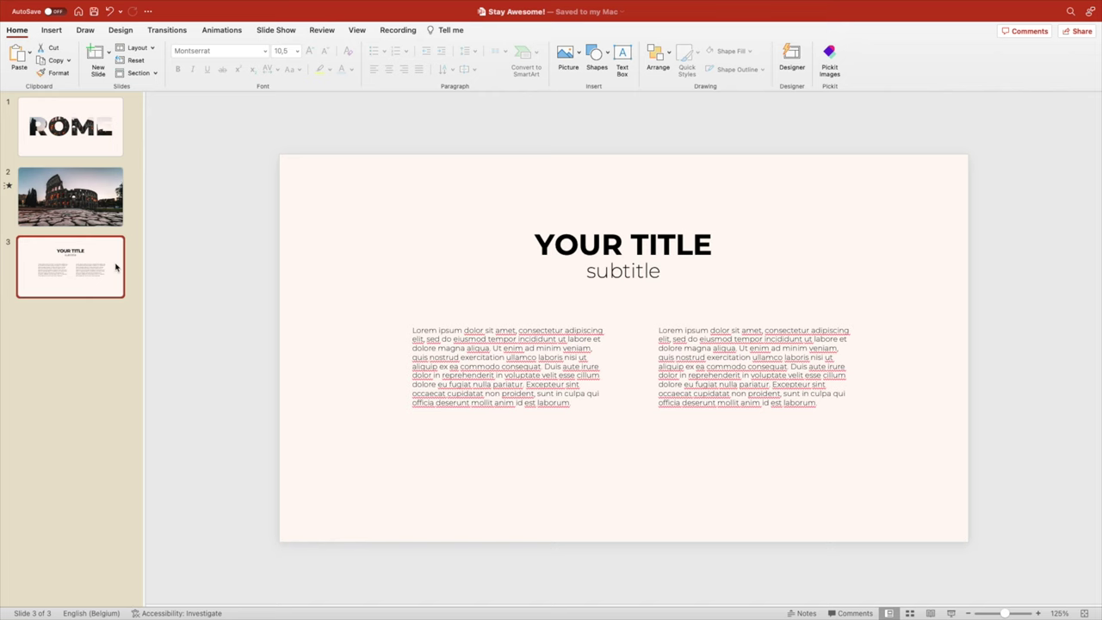
- Apply the Push transition to slide 3 and set its duration to 1.75 seconds
left_click(96, 214)
left_click(86, 276)
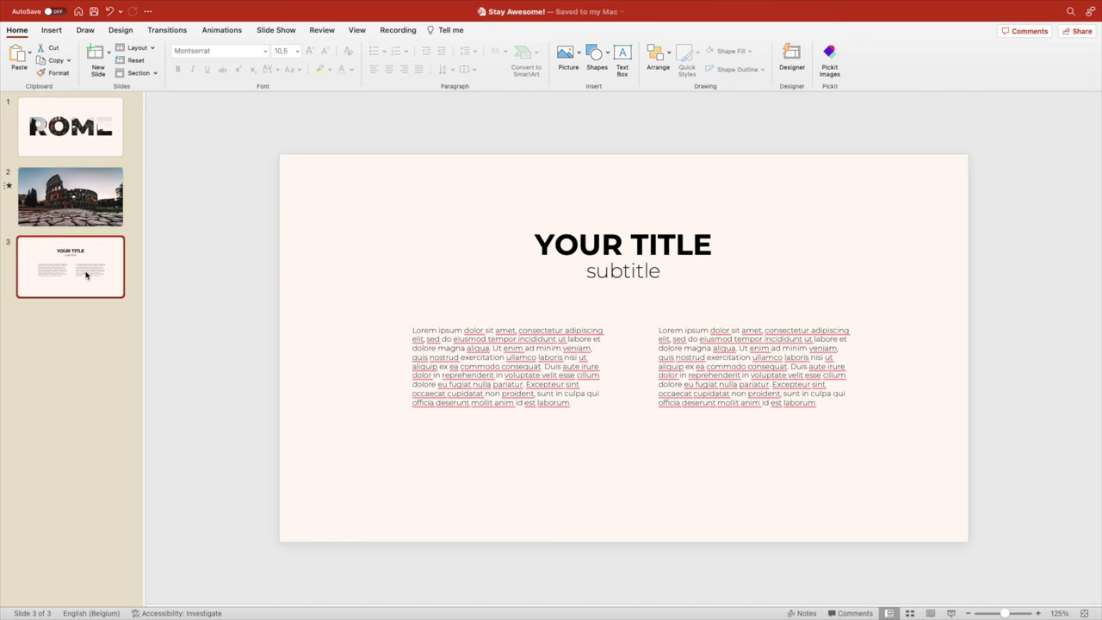
left_click(220, 31)
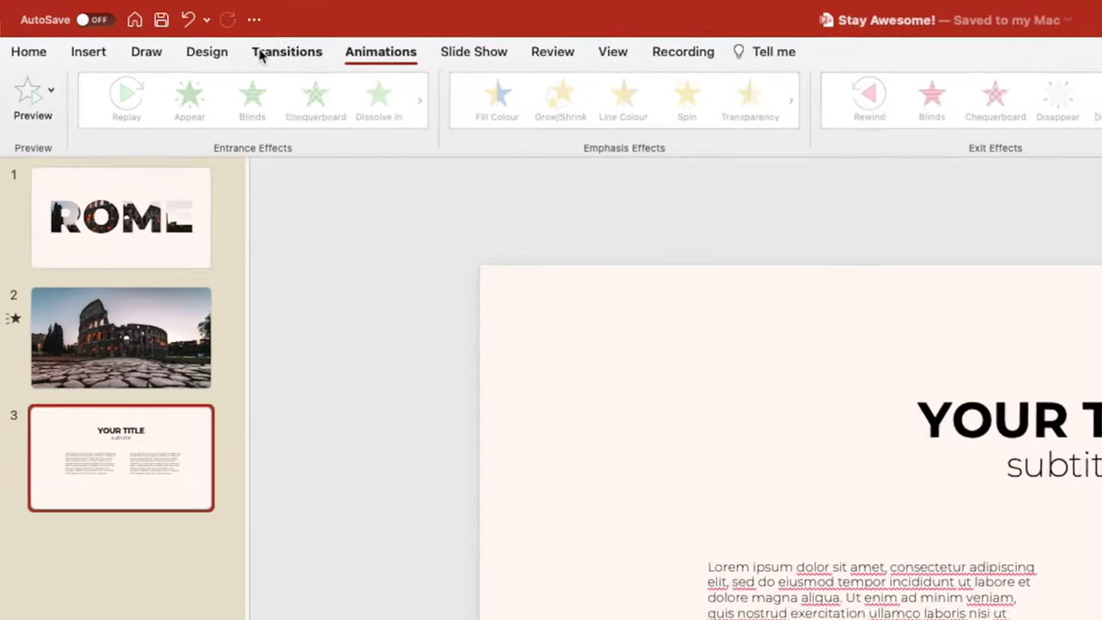
left_click(262, 54)
left_click(372, 98)
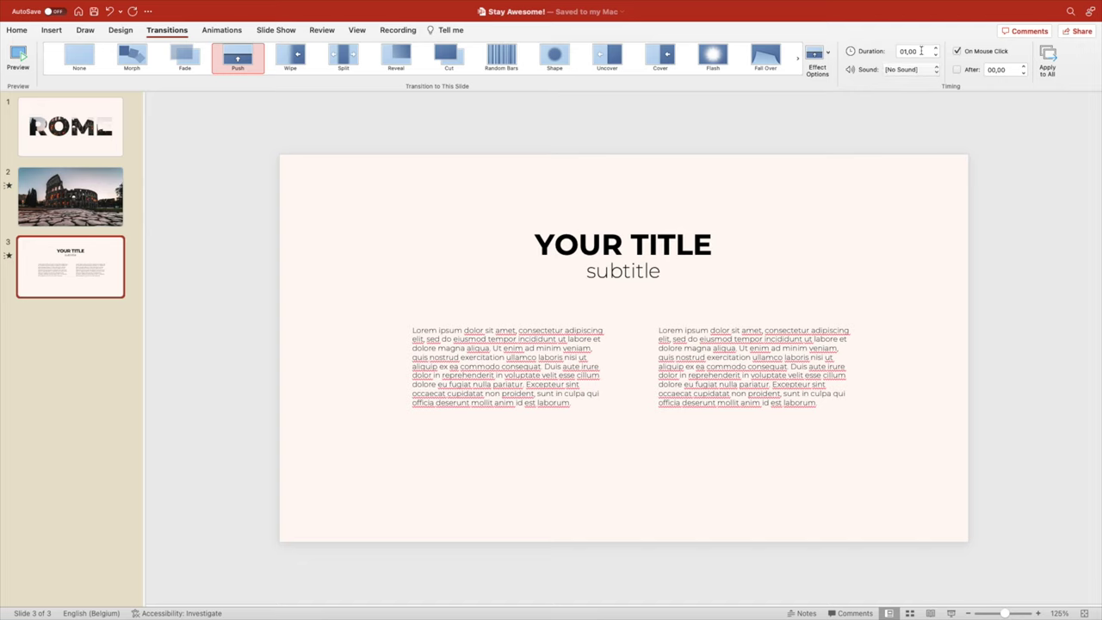
left_click(936, 48)
left_click(936, 48)
left_click(935, 48)
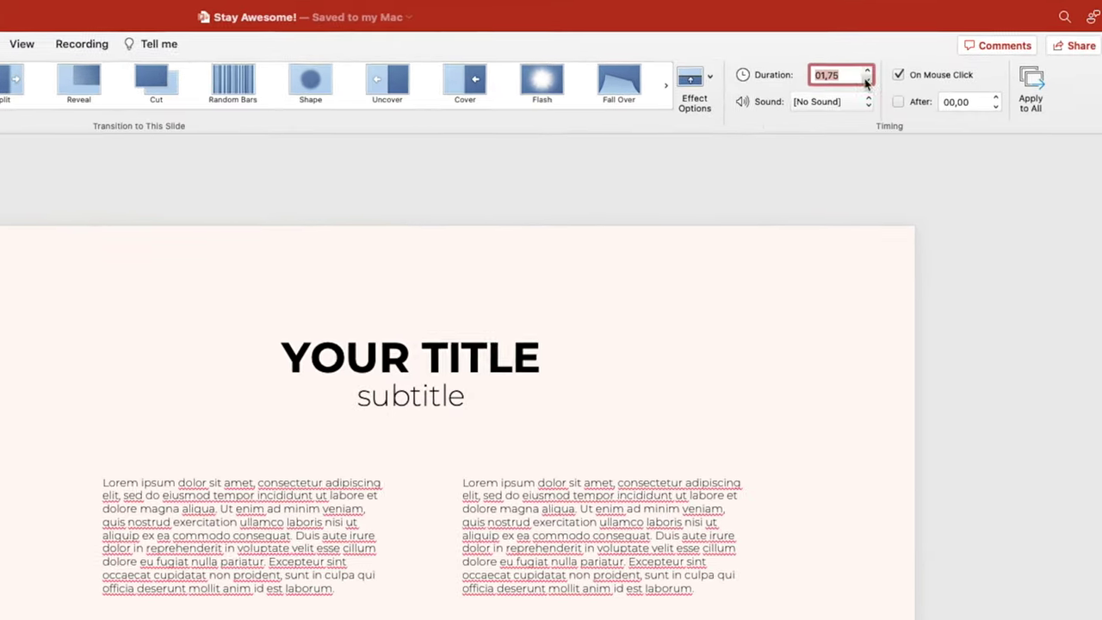